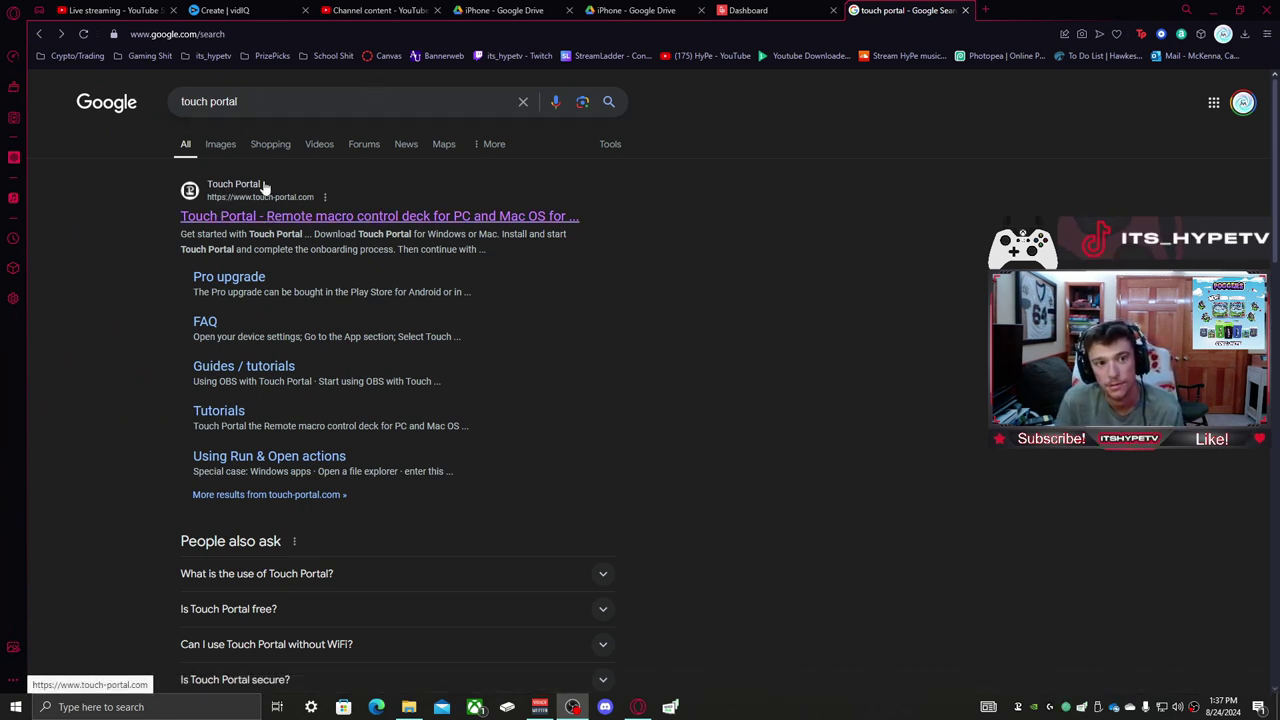
# Step: Download and save the Touch Portal v4.2 Windows installer from the official website's Downloads section
pyautogui.click(297, 219)
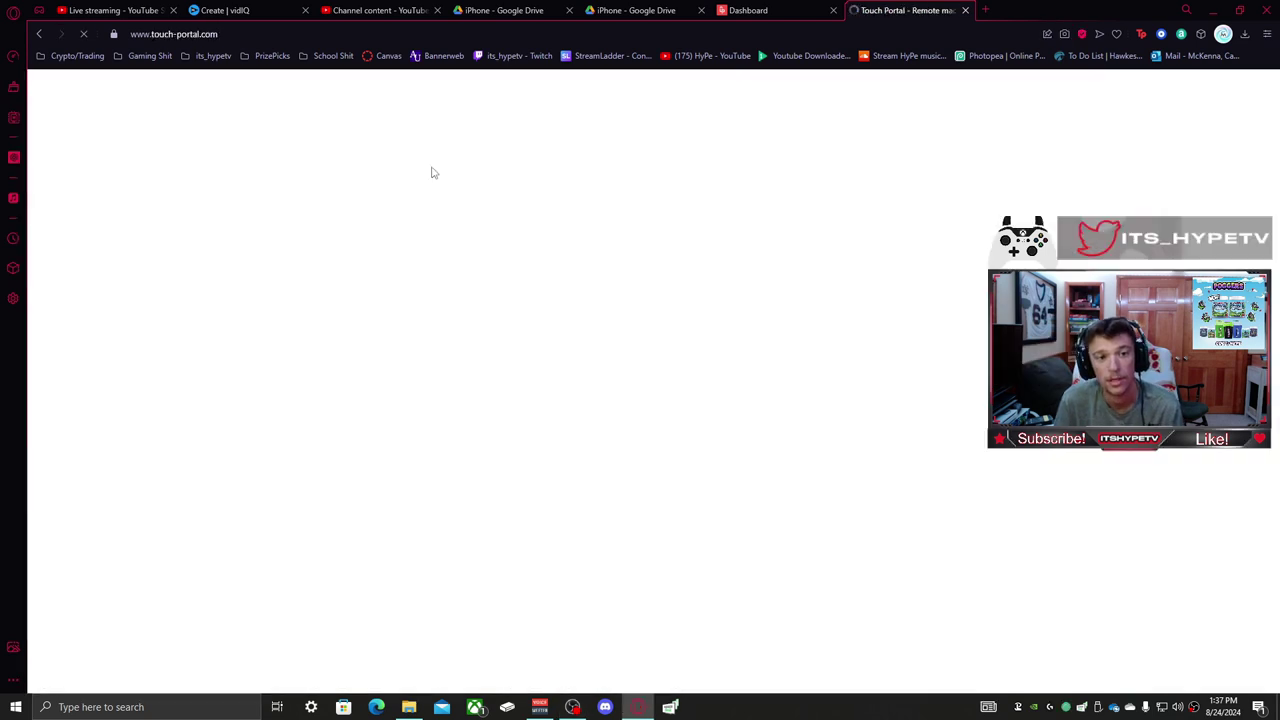
pyautogui.moveTo(802, 101)
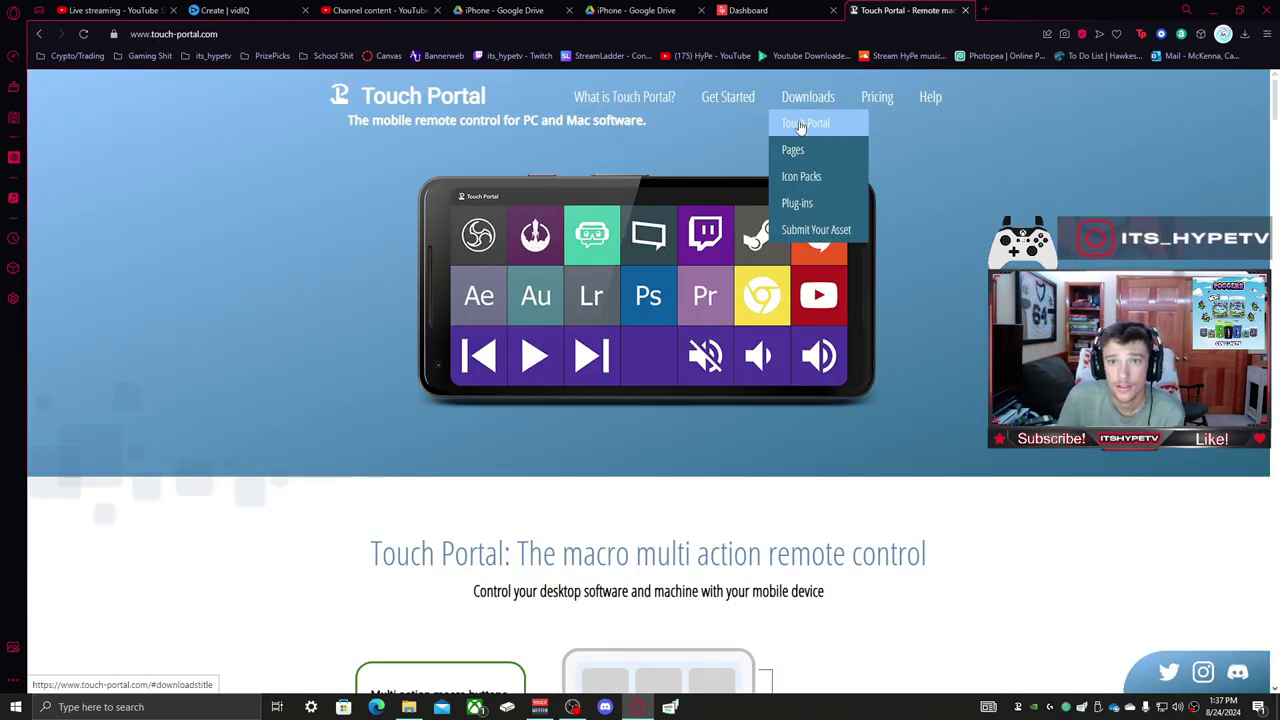
pyautogui.click(800, 124)
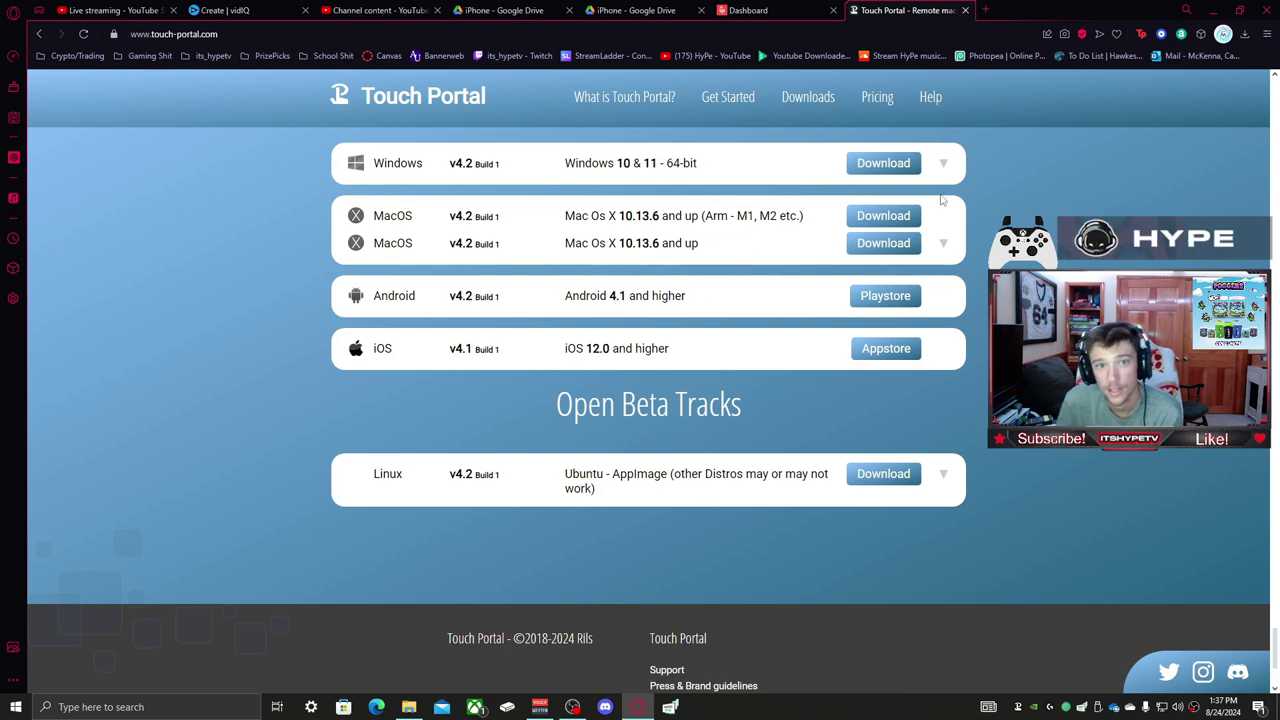
pyautogui.click(892, 165)
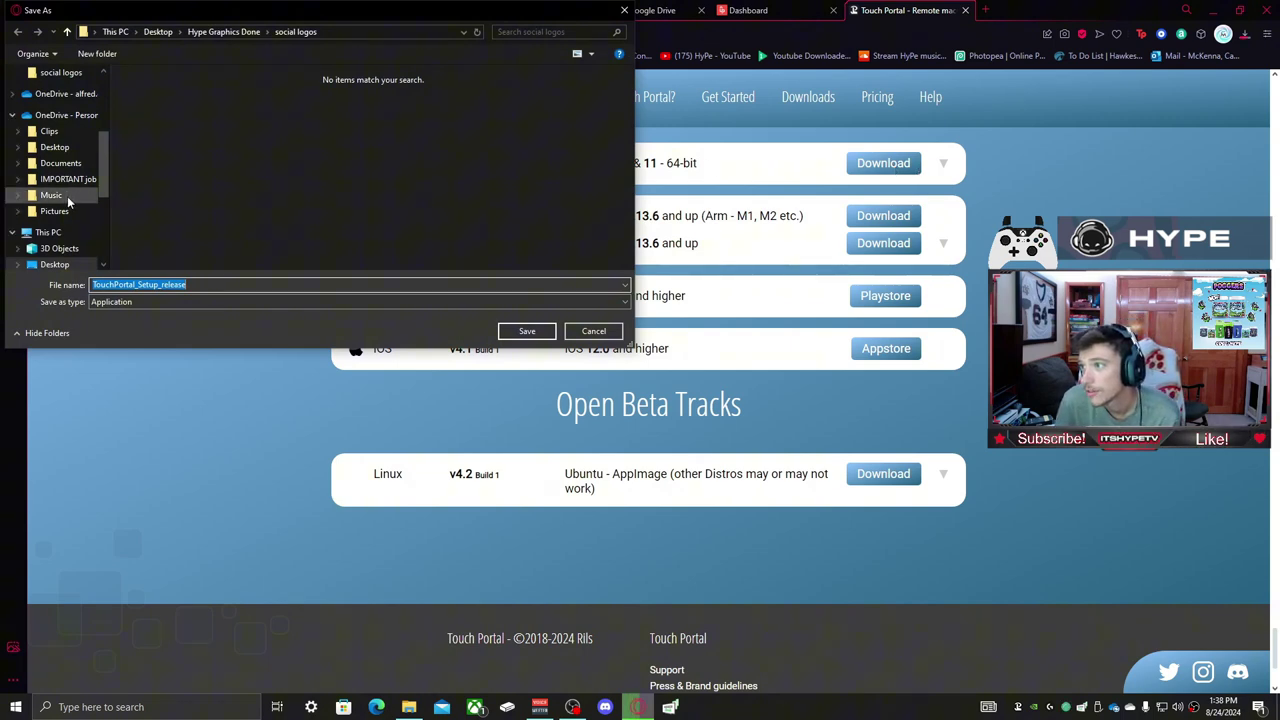
pyautogui.scroll(3, 50, 190)
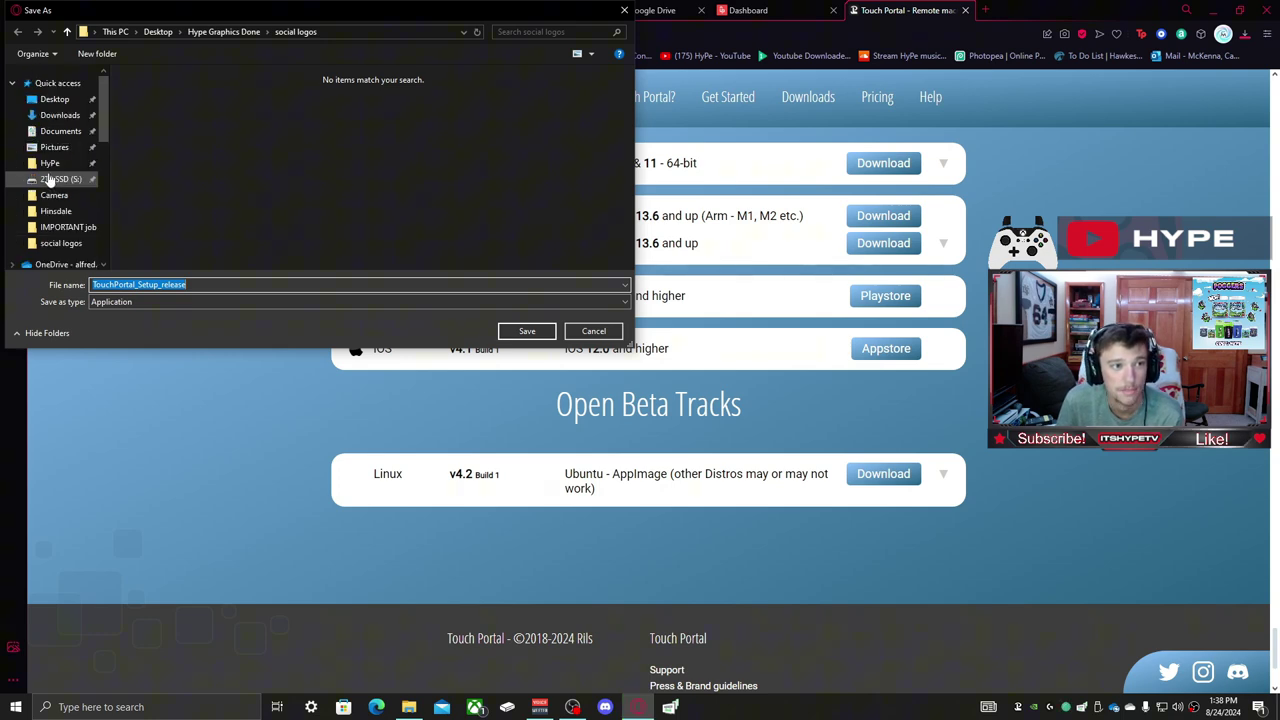
pyautogui.press('Return')
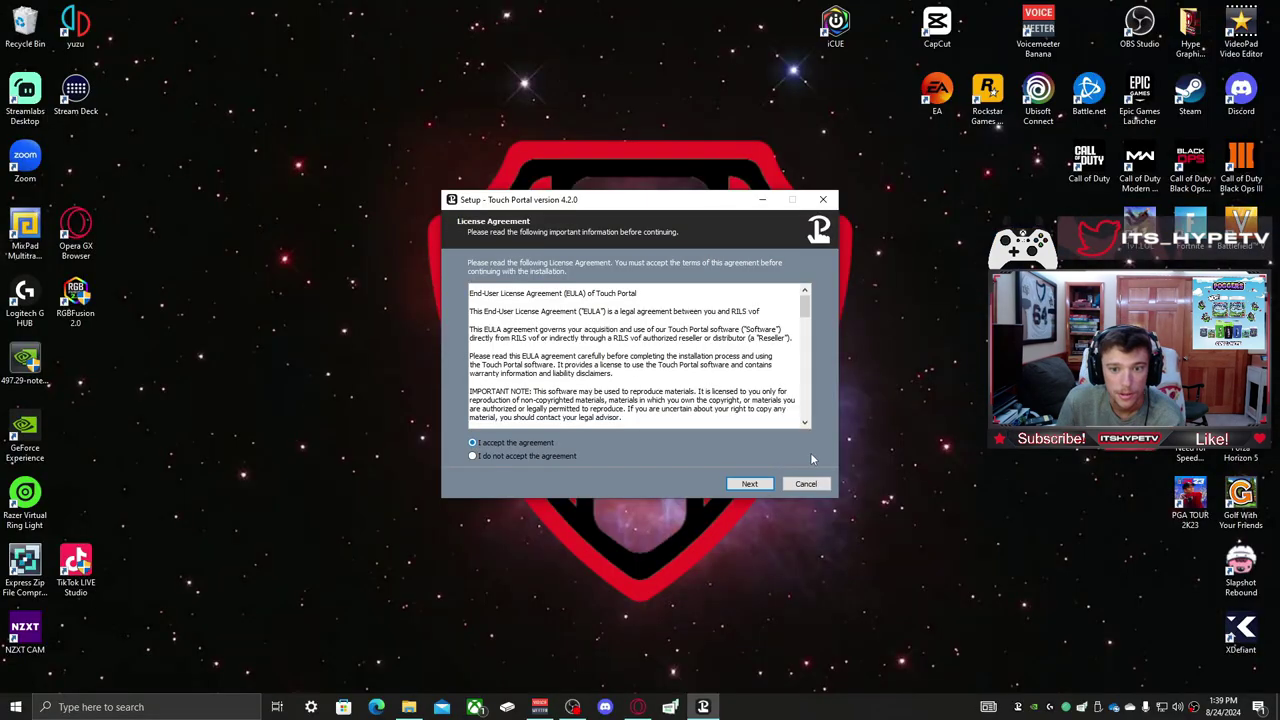
# Step: Install Touch Portal 4.2.0 into the existing folder with the default Start Menu folder and a desktop shortcut
pyautogui.click(748, 484)
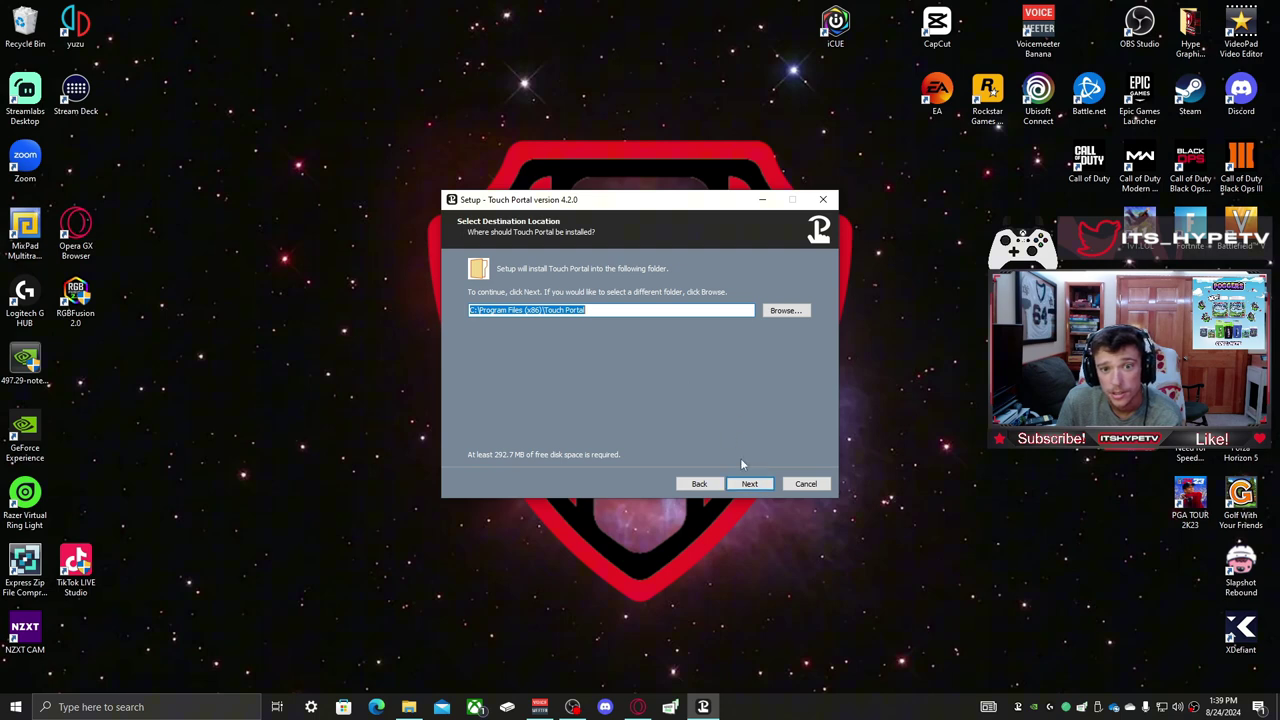
pyautogui.click(746, 485)
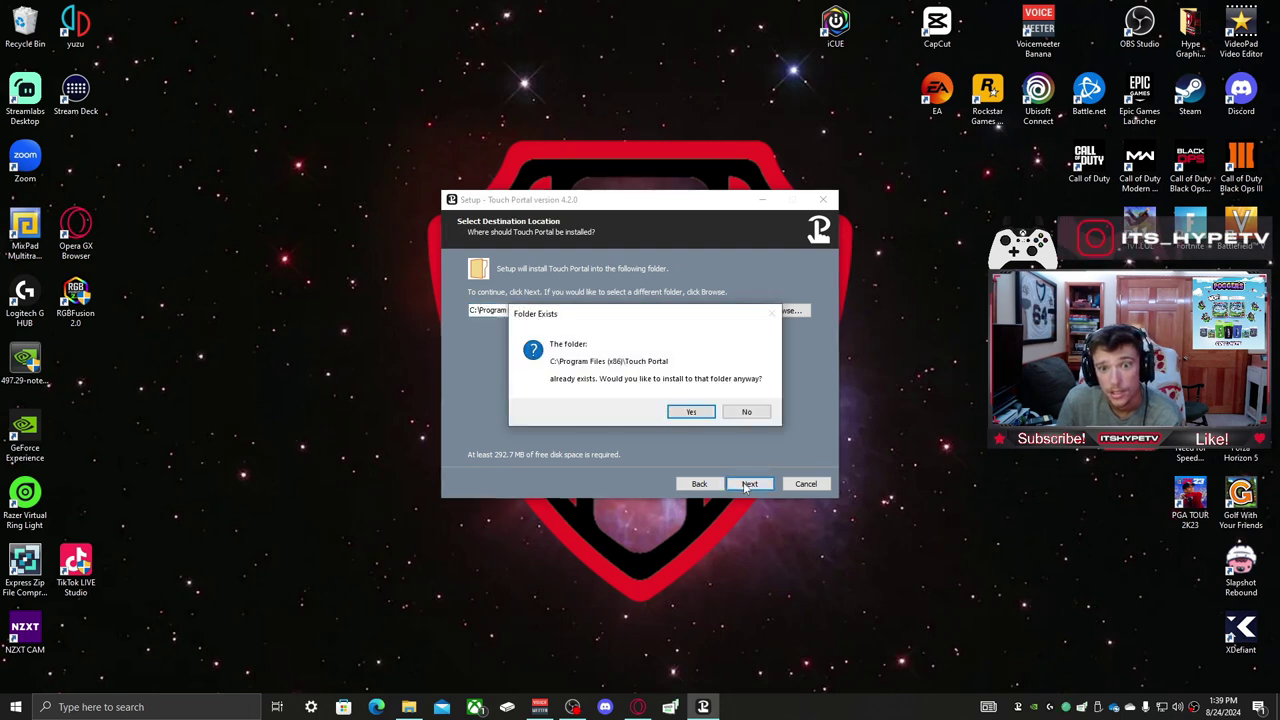
pyautogui.click(693, 413)
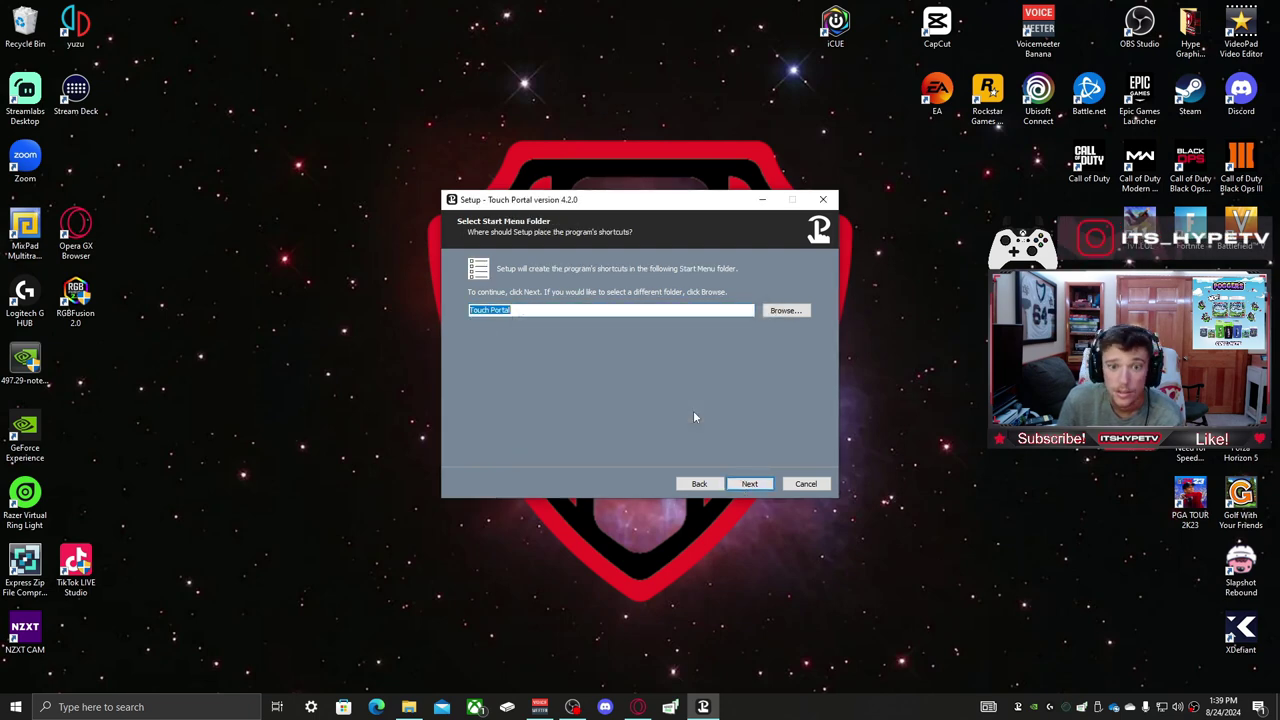
pyautogui.click(750, 484)
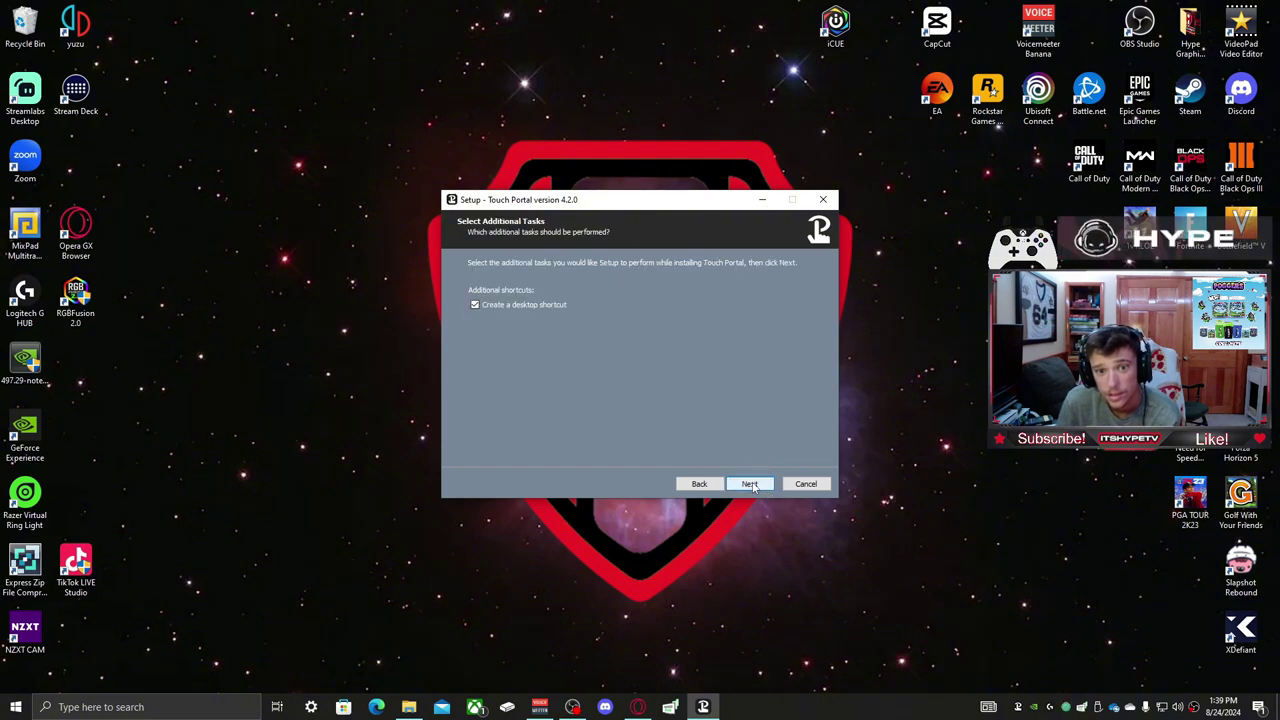
pyautogui.click(750, 484)
pyautogui.click(750, 484)
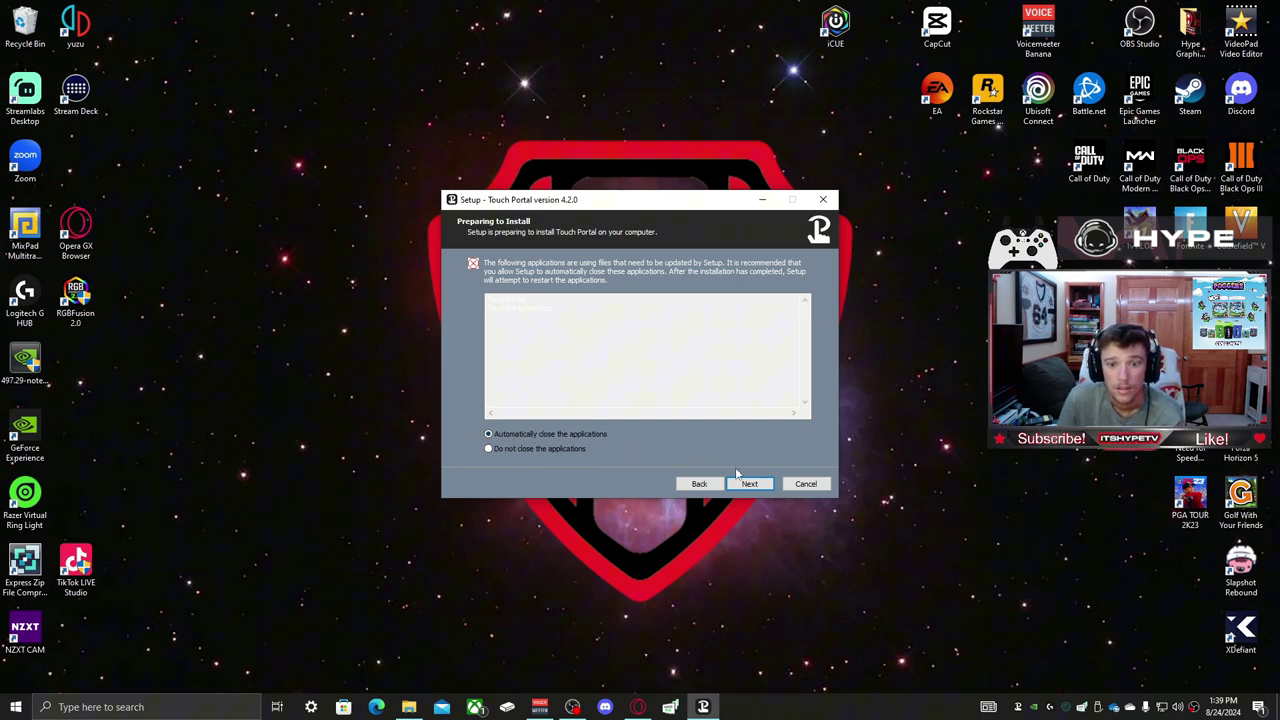
pyautogui.click(747, 484)
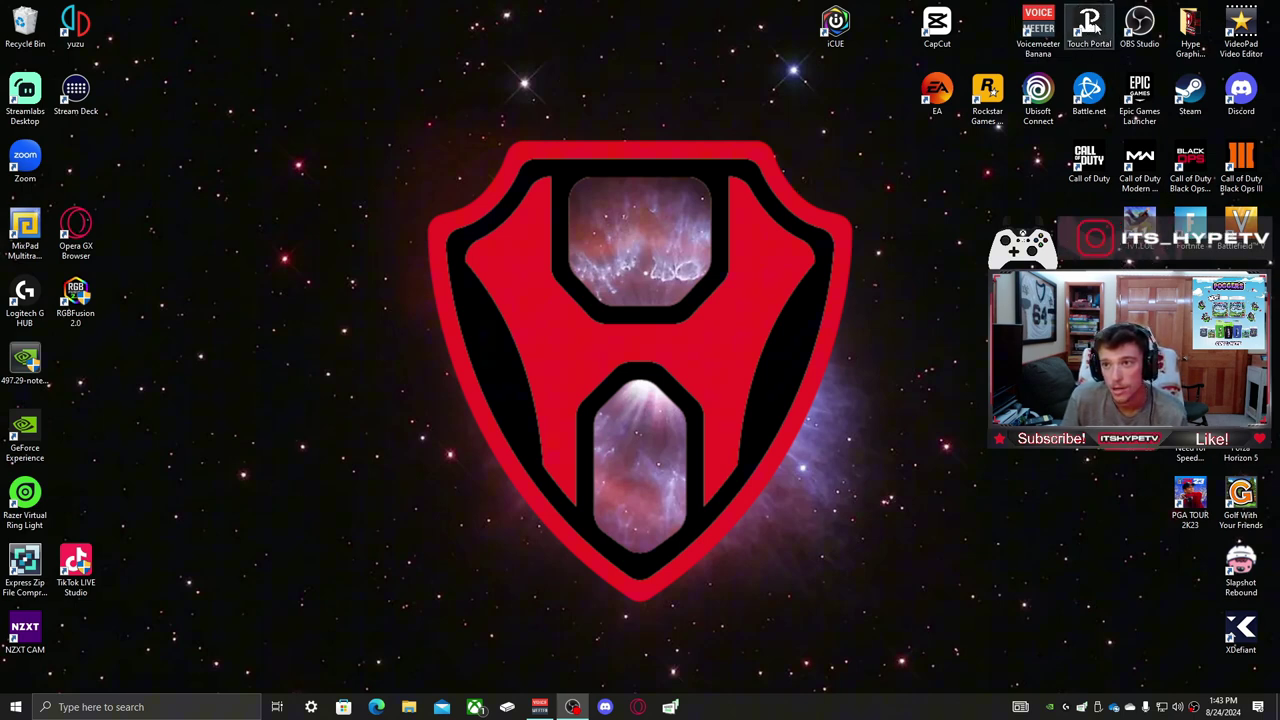
# Step: Launch Touch Portal from its desktop shortcut to show the main page of scene and sound buttons
pyautogui.click(1090, 27)
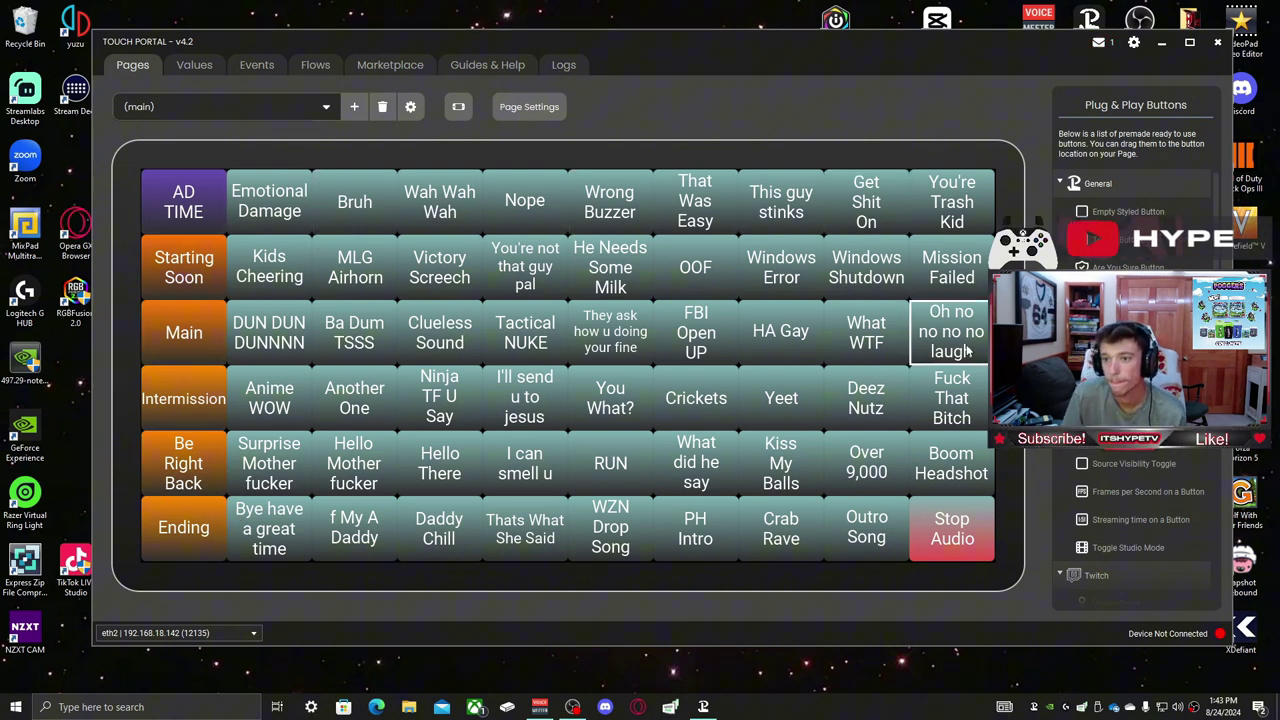
pyautogui.click(1133, 42)
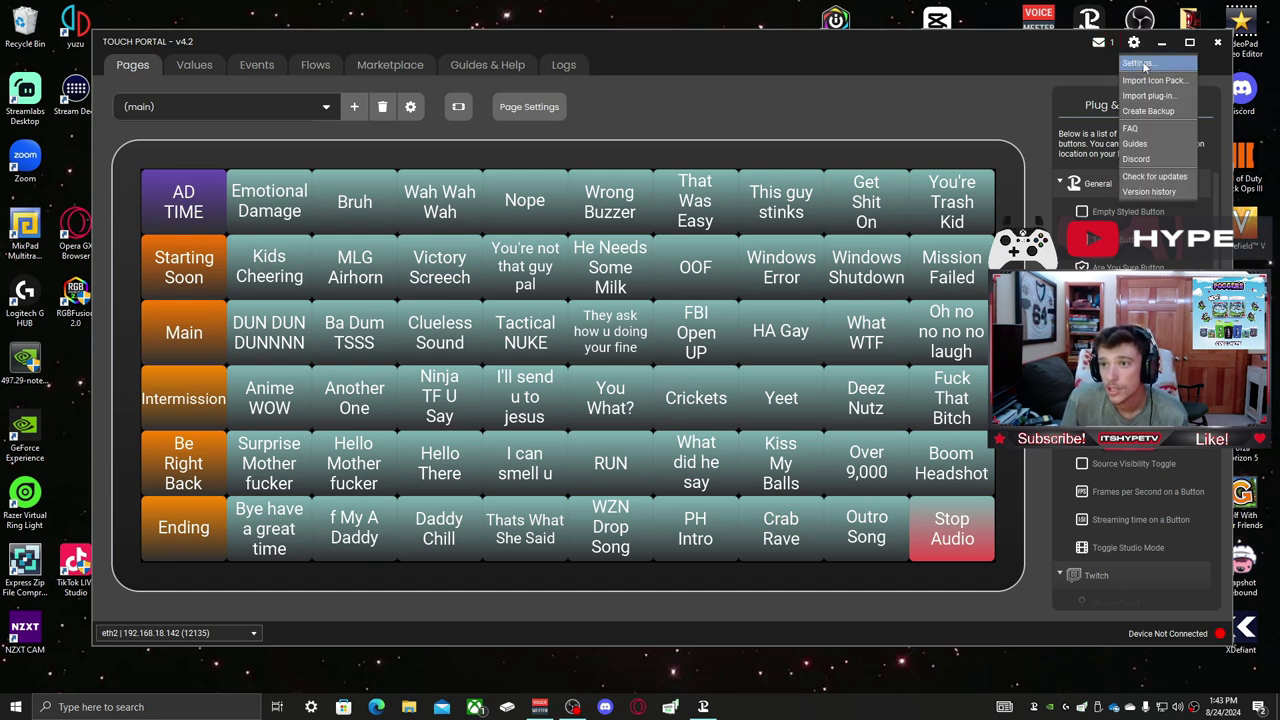
pyautogui.click(1138, 62)
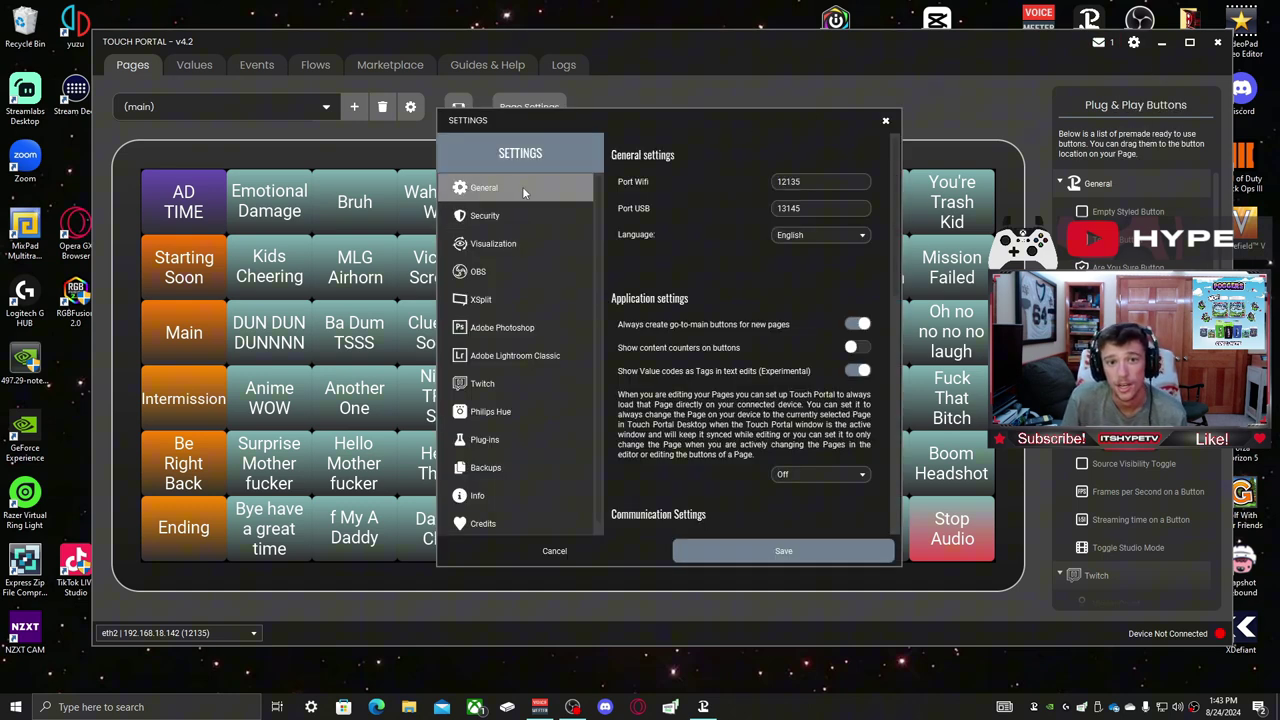
pyautogui.click(494, 276)
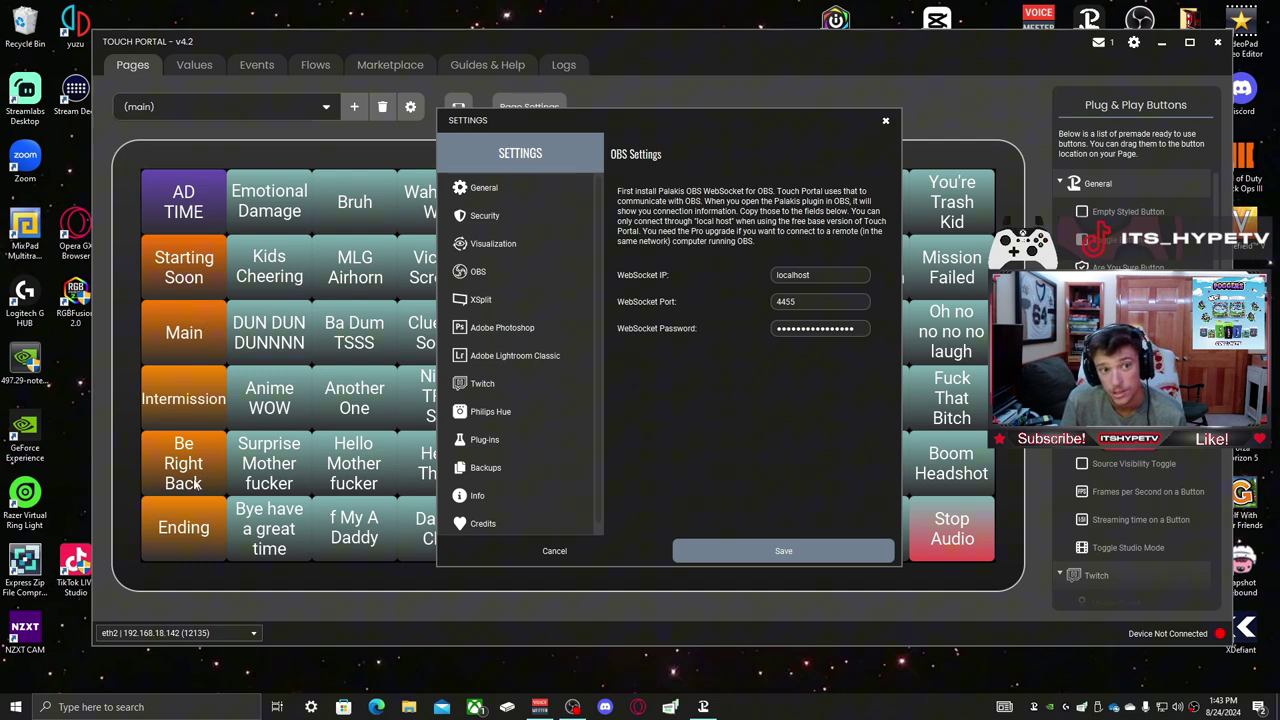
pyautogui.click(505, 388)
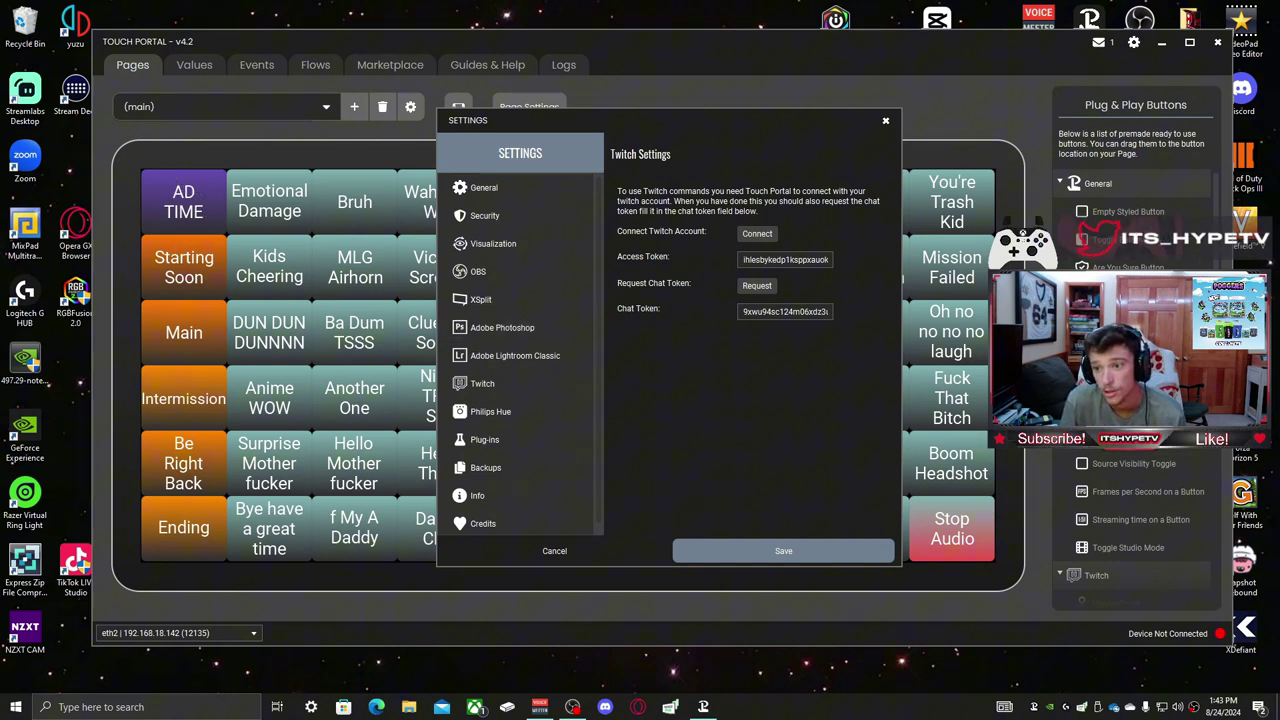
pyautogui.click(885, 120)
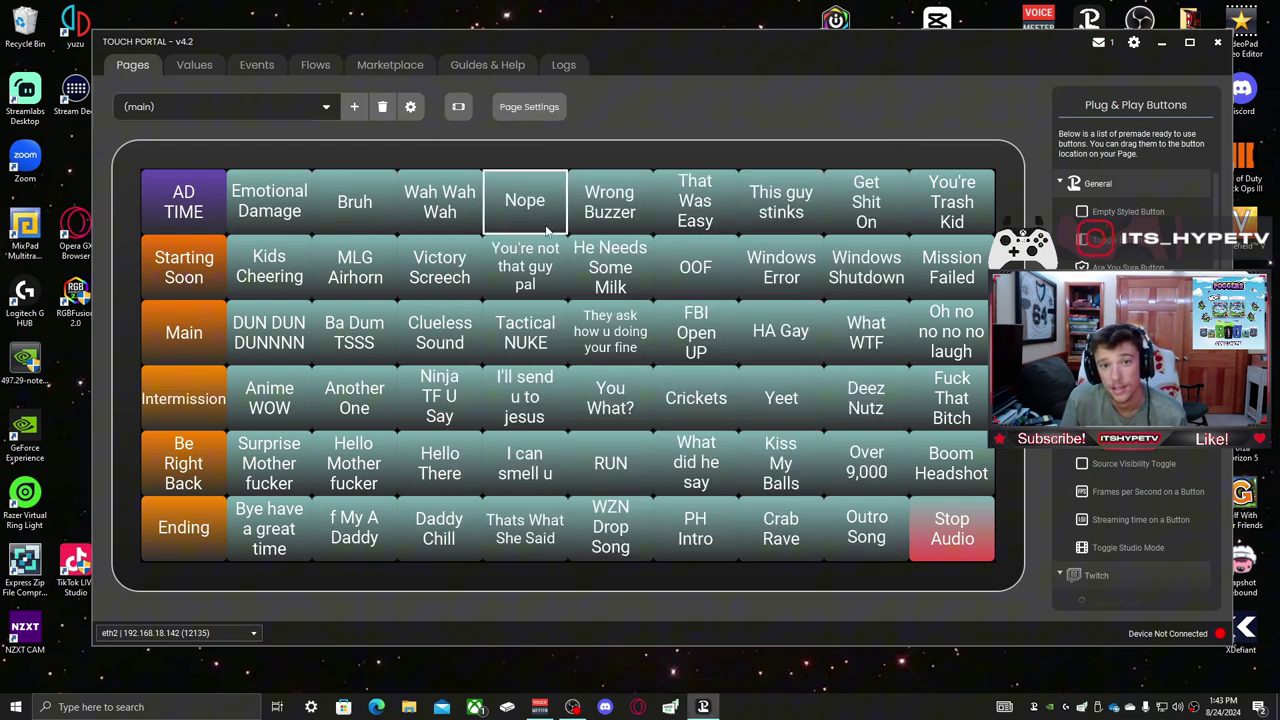
# Step: Edit the Tactical NUKE button and reveal the audio, music and media actions
pyautogui.click(532, 330)
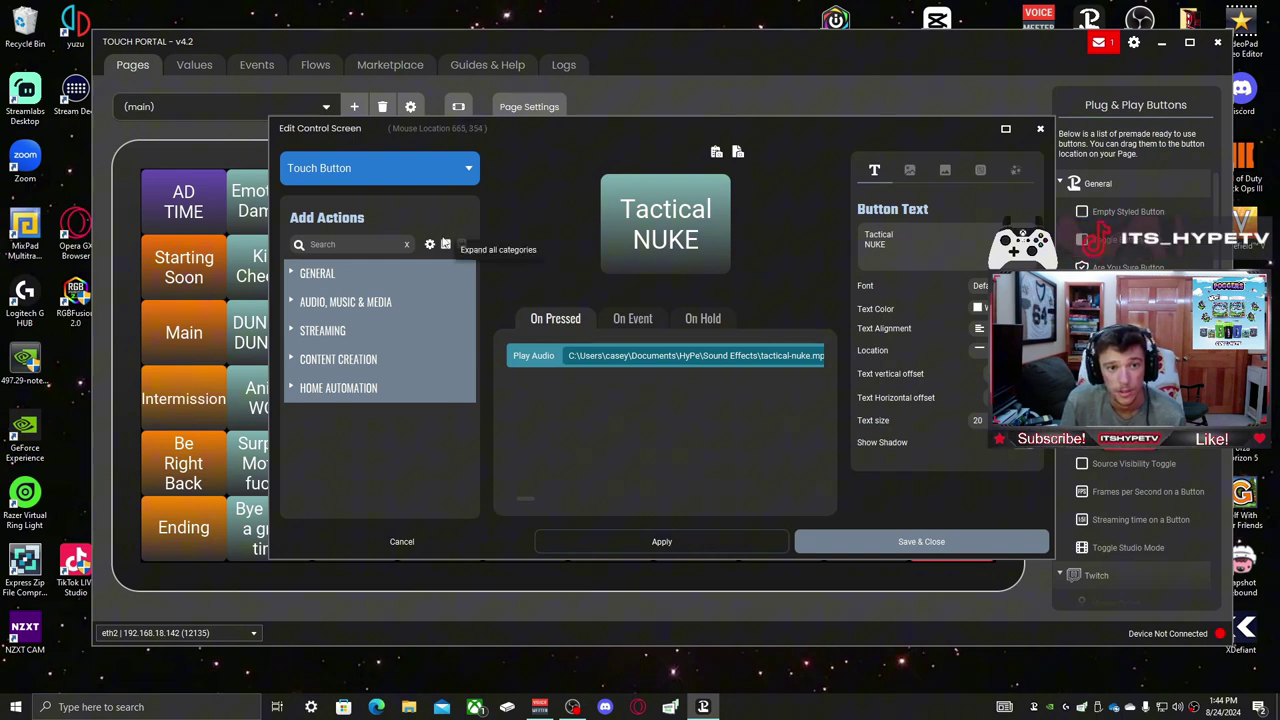
pyautogui.click(446, 244)
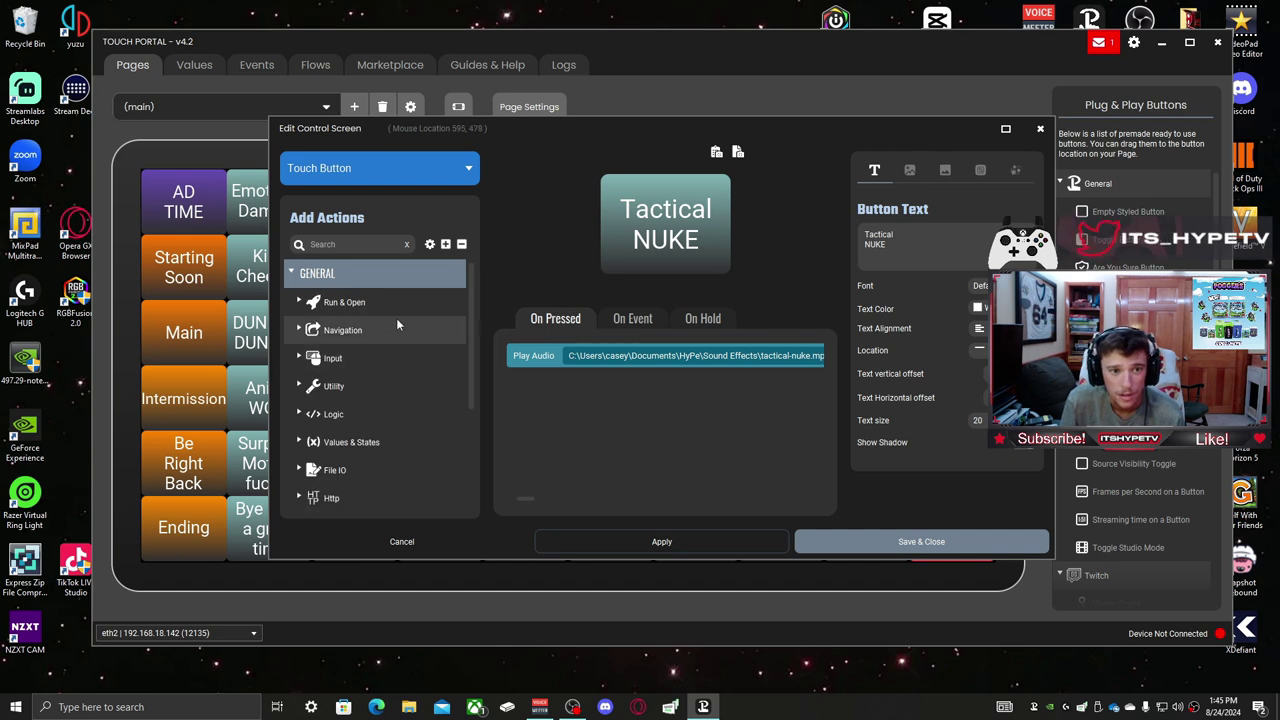
pyautogui.scroll(-2, 382, 343)
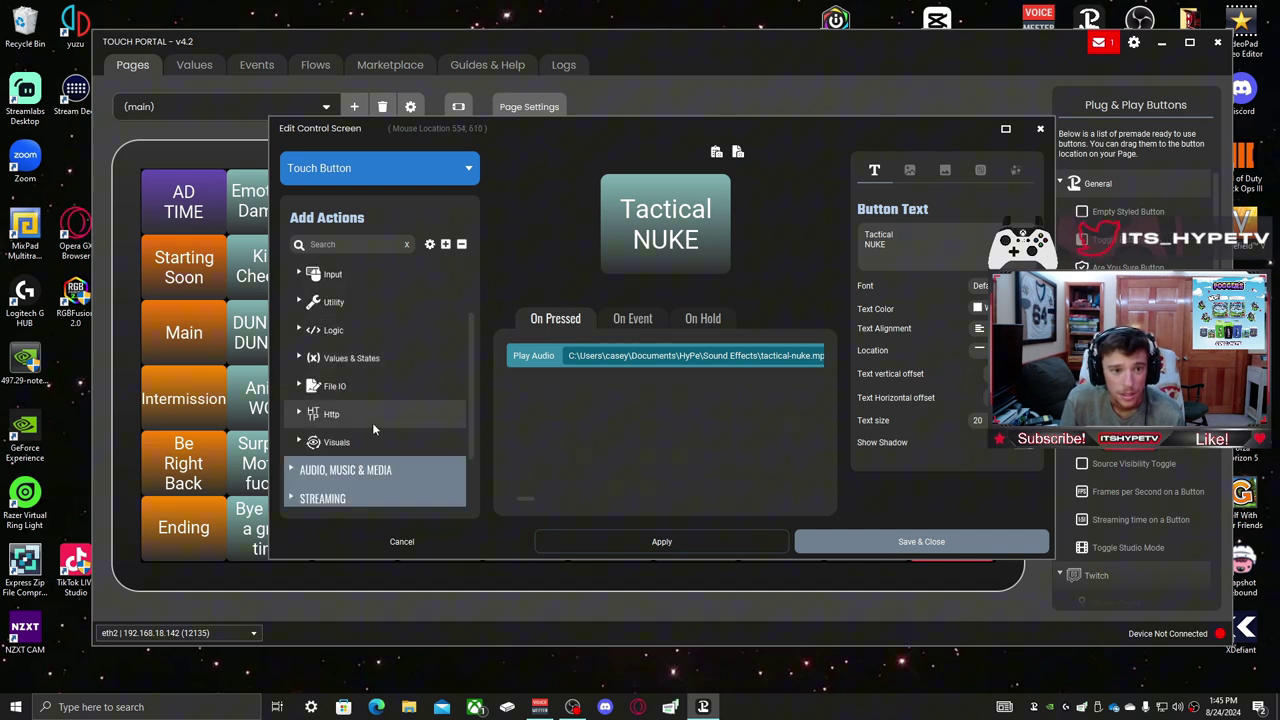
pyautogui.click(292, 472)
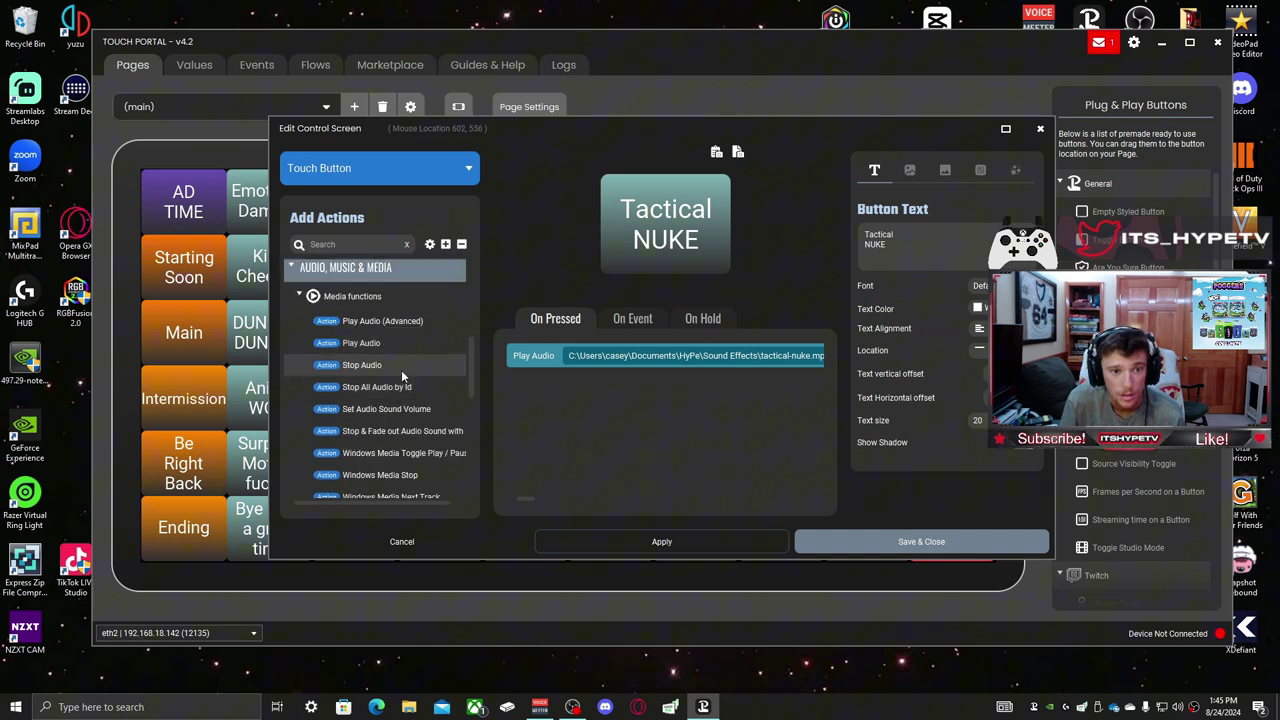
pyautogui.scroll(-1, 395, 385)
pyautogui.scroll(1, 383, 412)
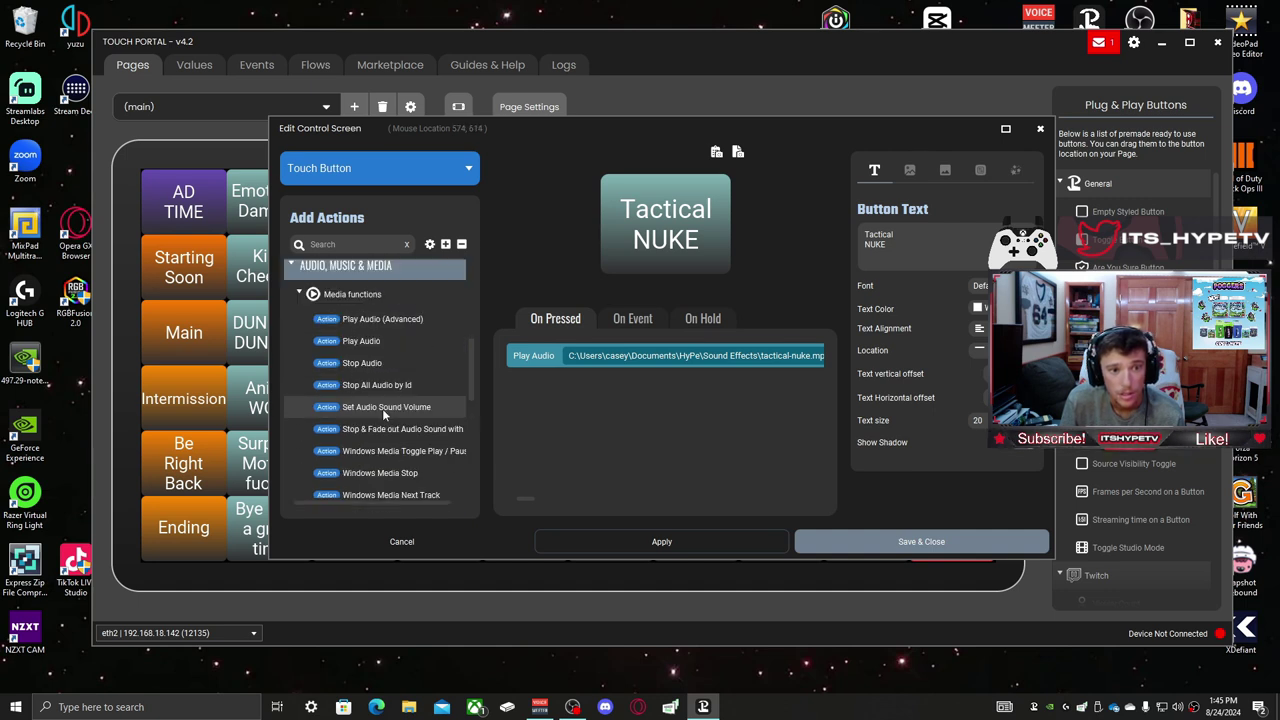
# Step: Add a Play Audio action using H:\HyPe\Sound Effects\tactical-nuke.mp3 and save the button
pyautogui.doubleClick(381, 342)
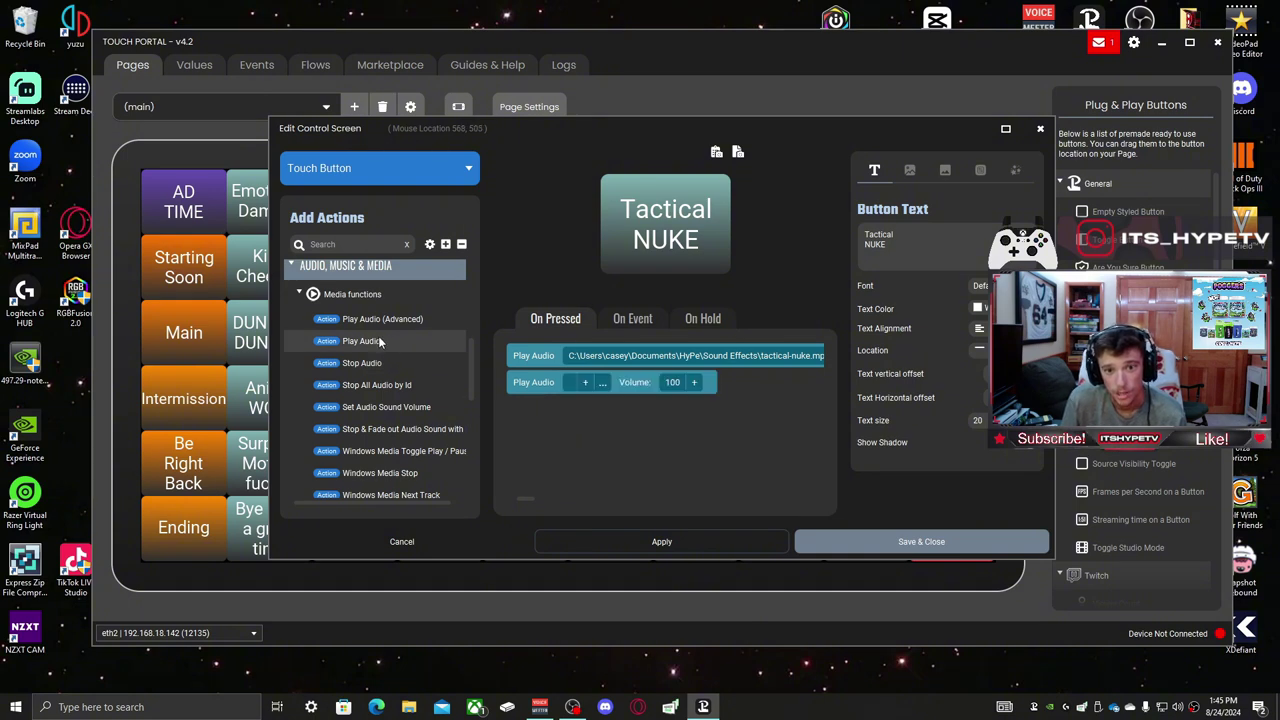
pyautogui.click(604, 382)
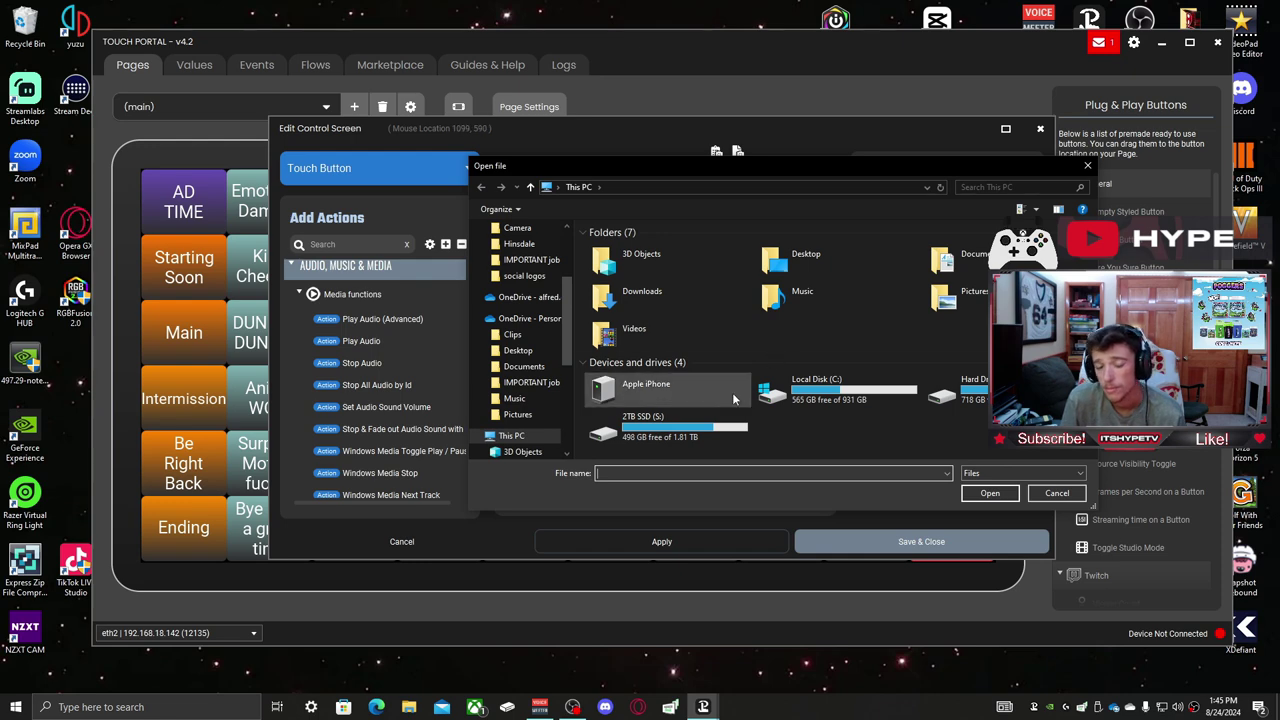
pyautogui.doubleClick(965, 390)
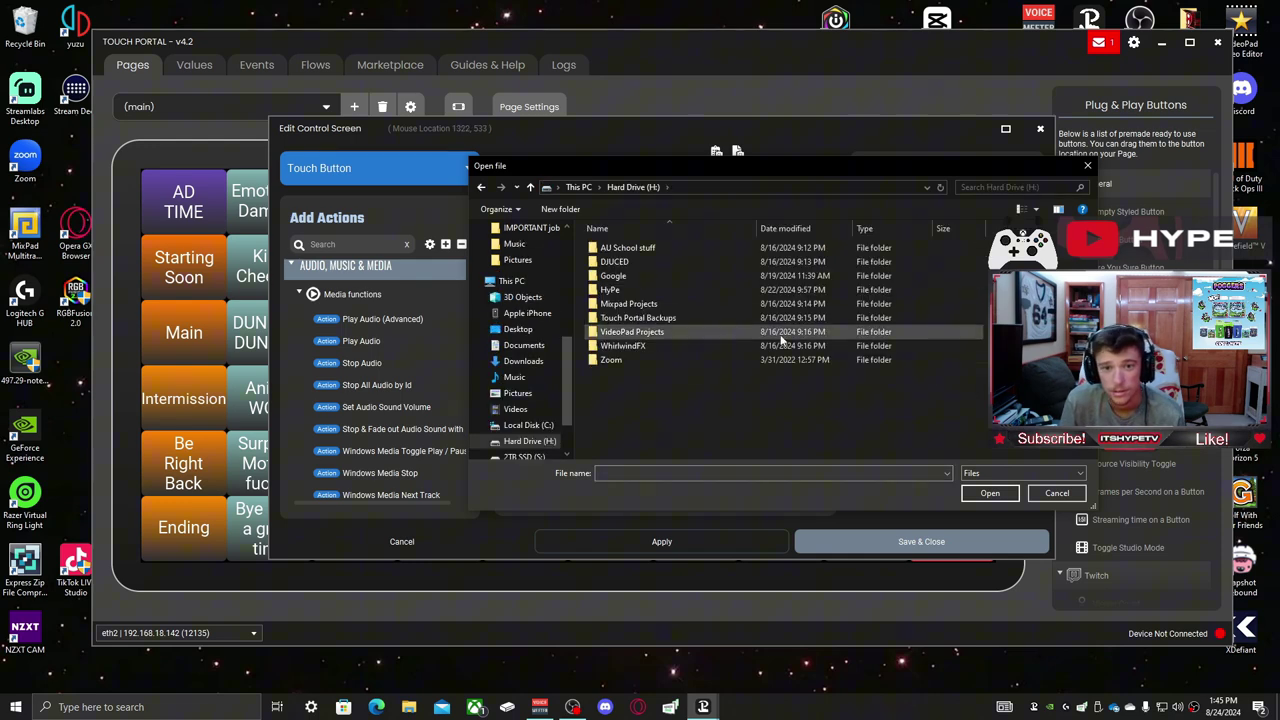
pyautogui.doubleClick(700, 332)
pyautogui.doubleClick(662, 395)
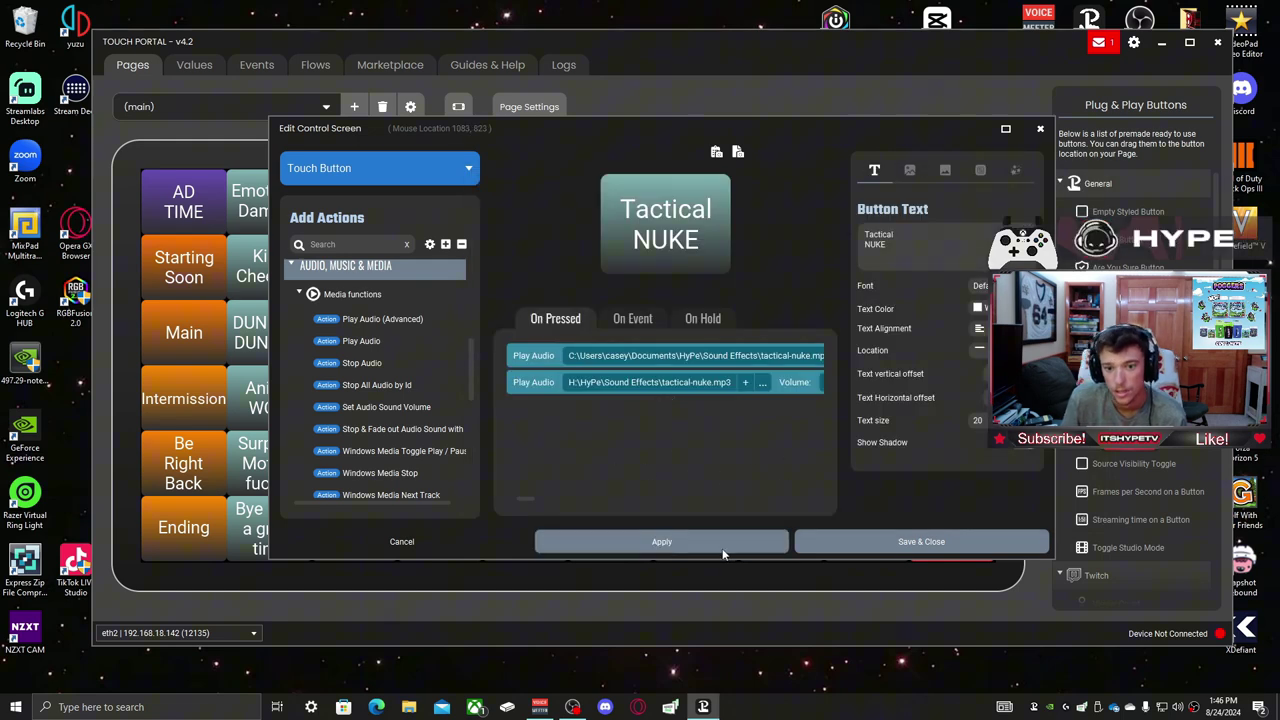
pyautogui.click(830, 542)
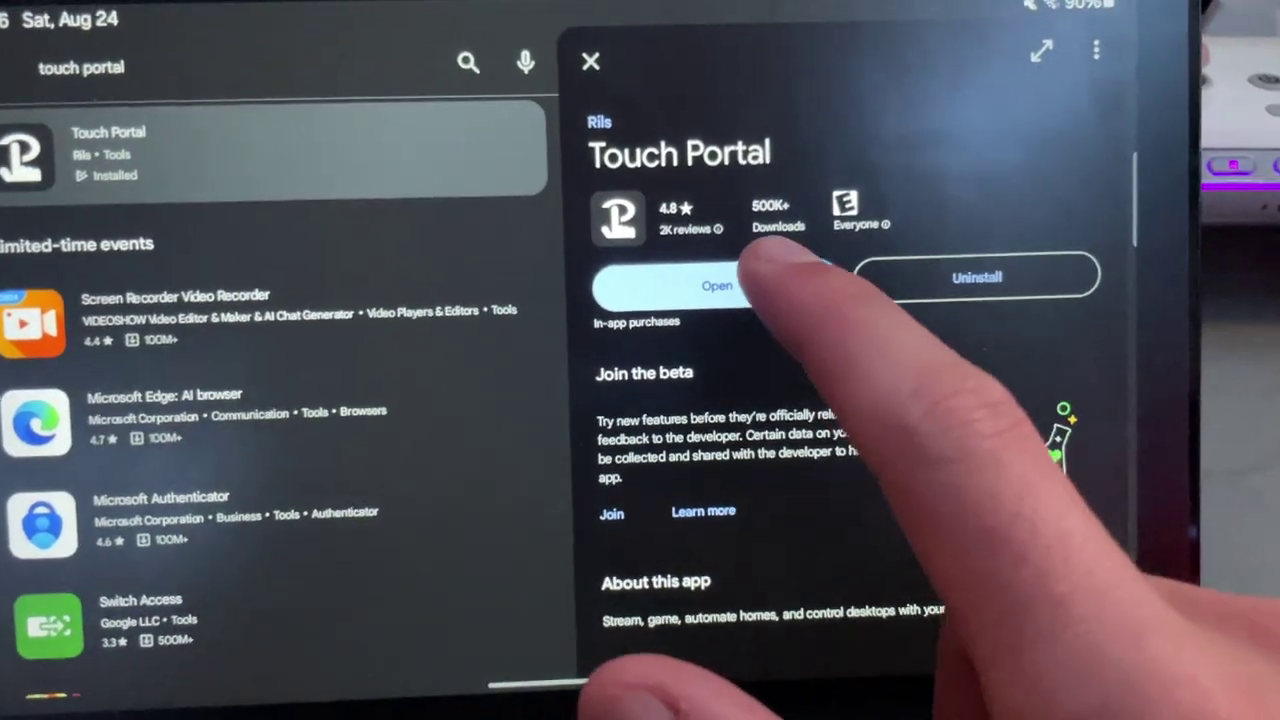
# Step: Open the installed Touch Portal app from its Google Play Store listing
pyautogui.click(730, 285)
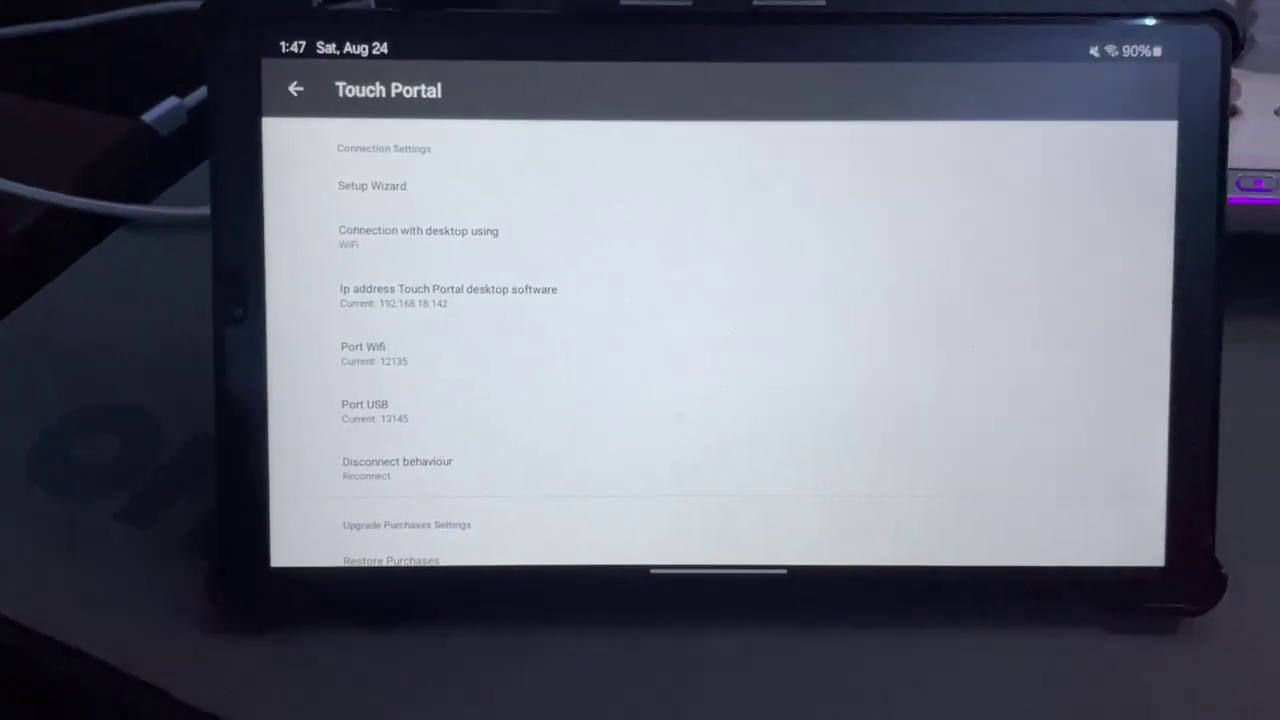
# Step: Run the Setup Wizard past Welcome, Install software and Screen safety to scan for the PC
pyautogui.click(345, 166)
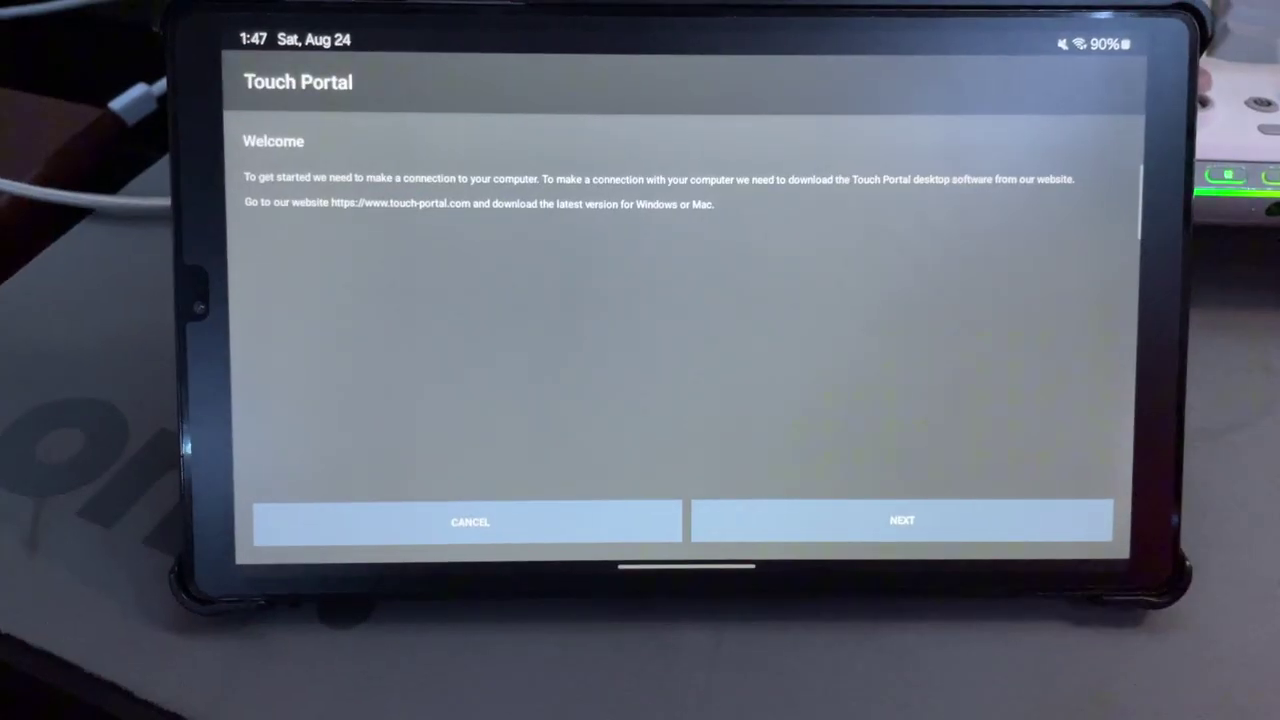
pyautogui.click(878, 520)
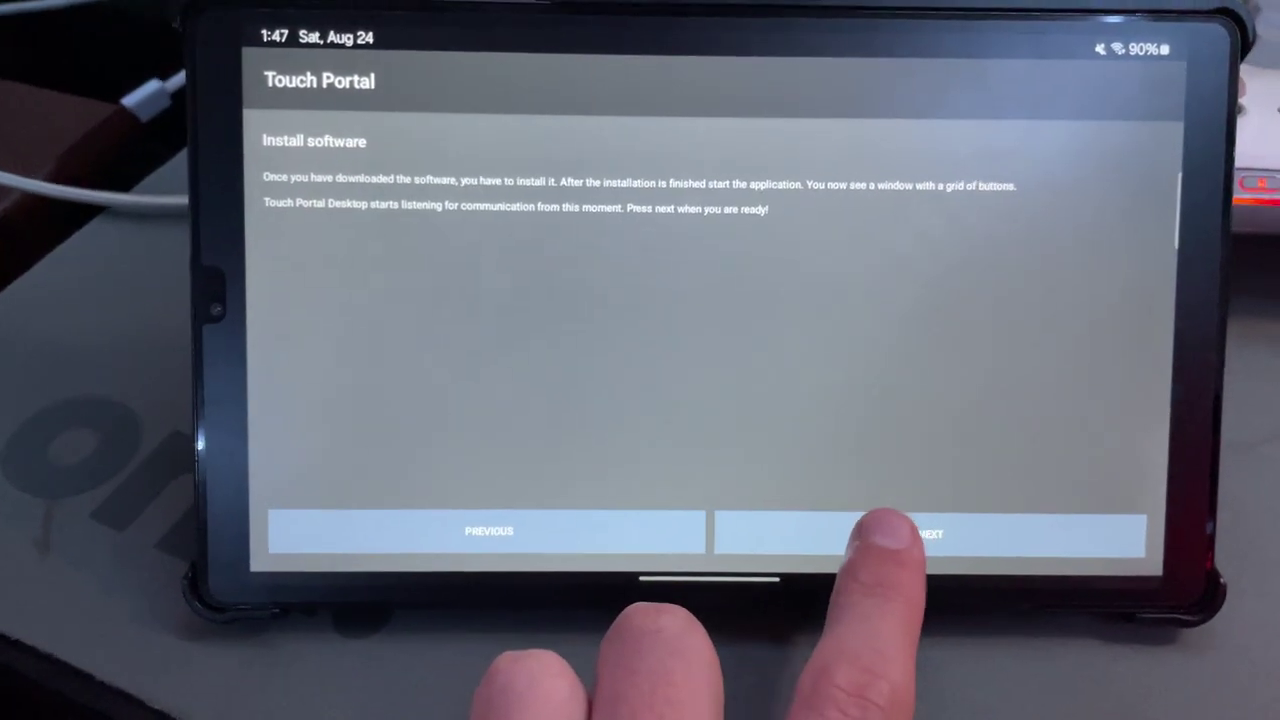
pyautogui.click(875, 522)
pyautogui.click(875, 522)
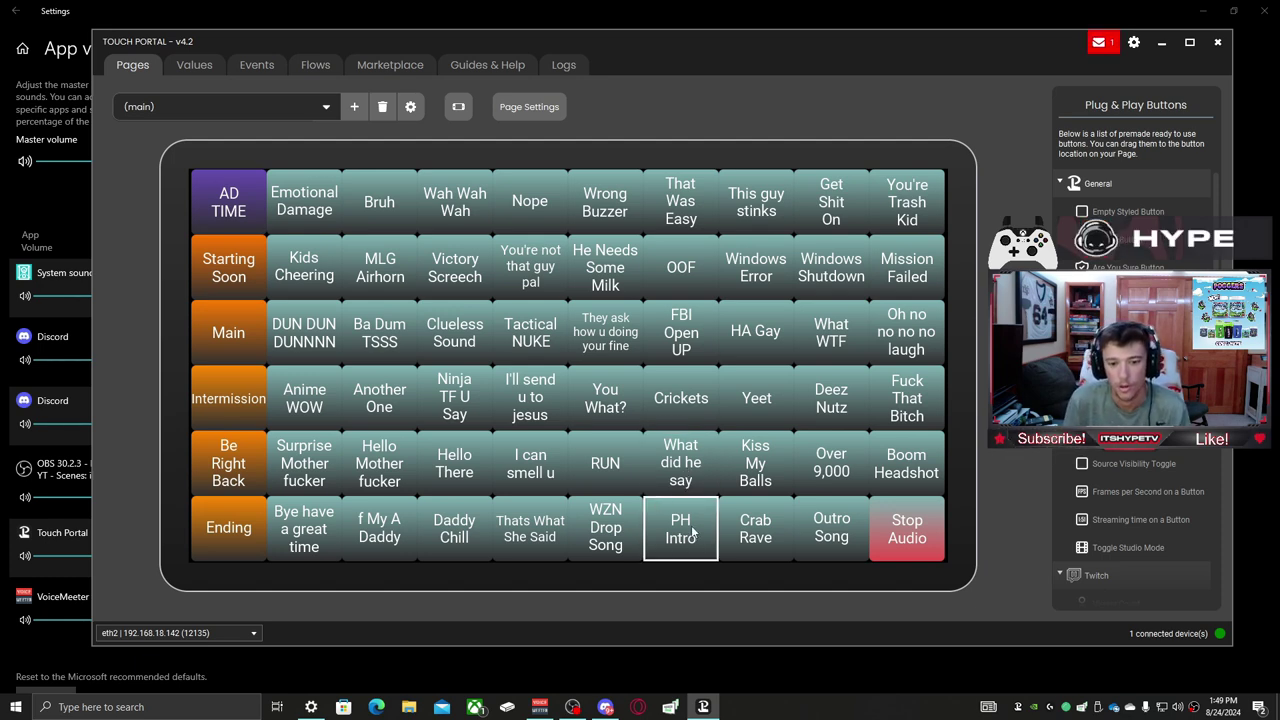
# Step: Scroll voicemeeter.com to the Standard, Banana and Potato downloads, then close Opera GX
pyautogui.click(639, 707)
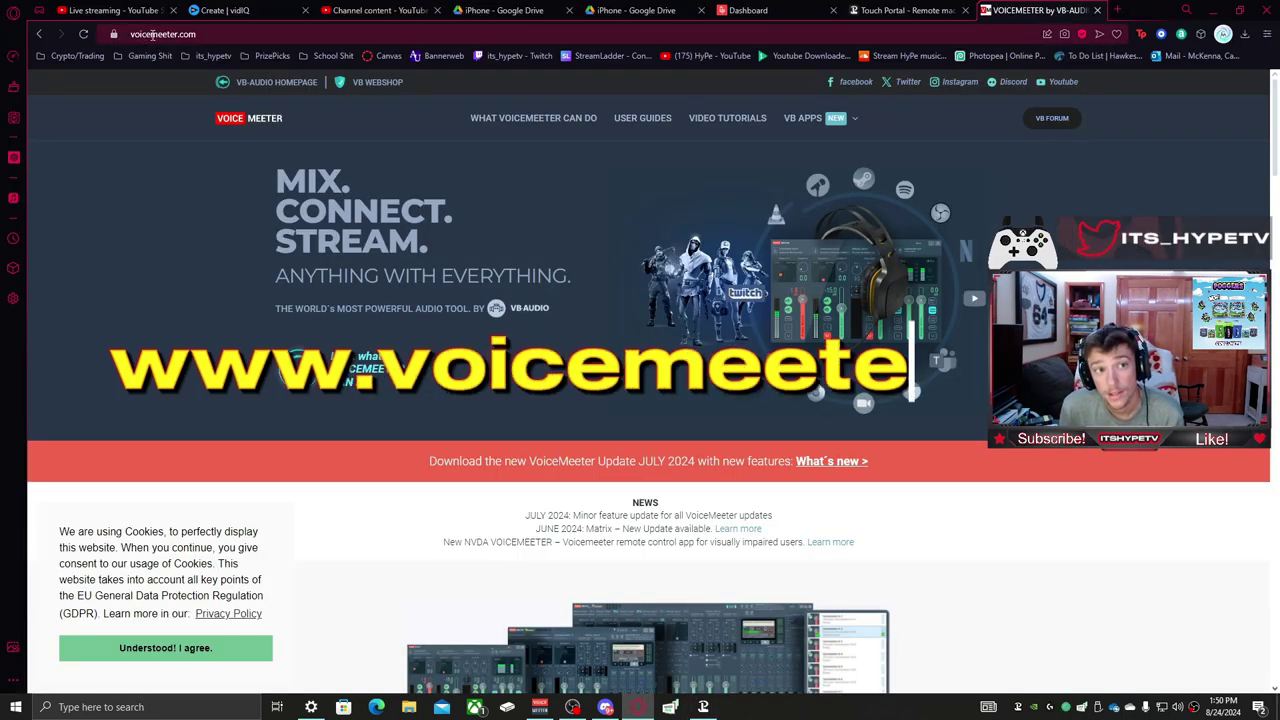
pyautogui.scroll(-2, 673, 263)
pyautogui.scroll(-2, 673, 263)
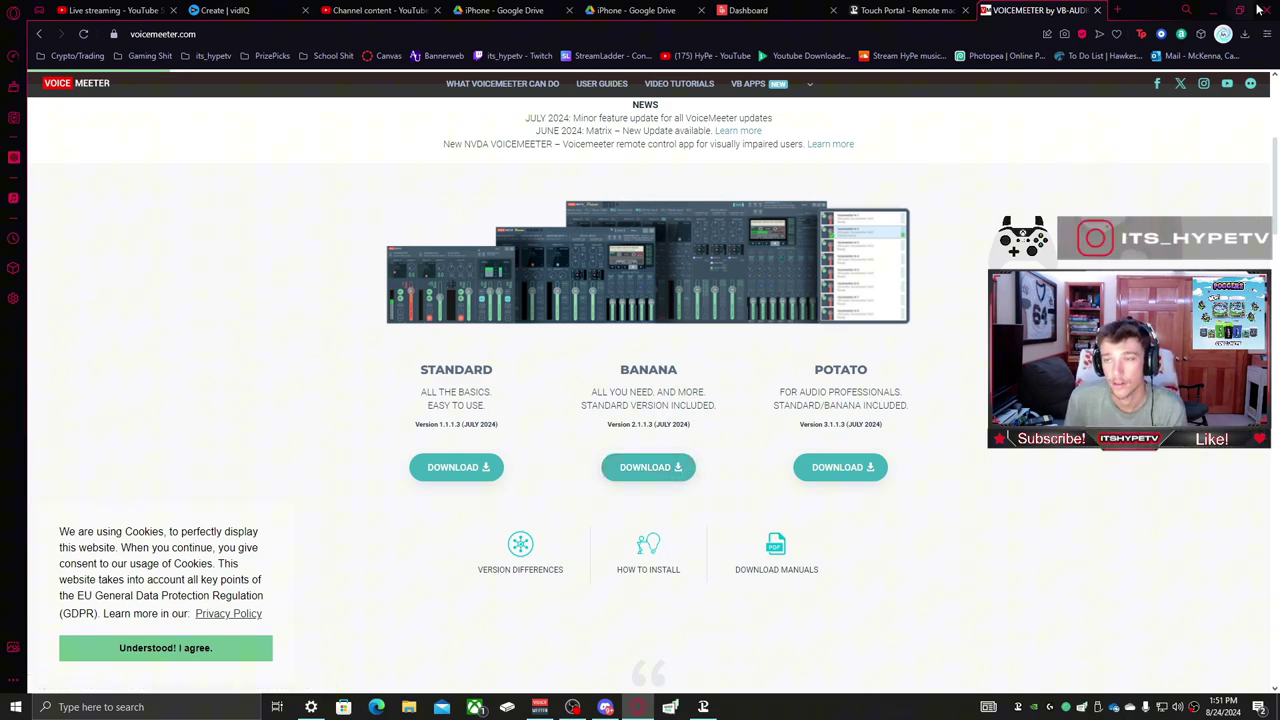
pyautogui.click(1207, 12)
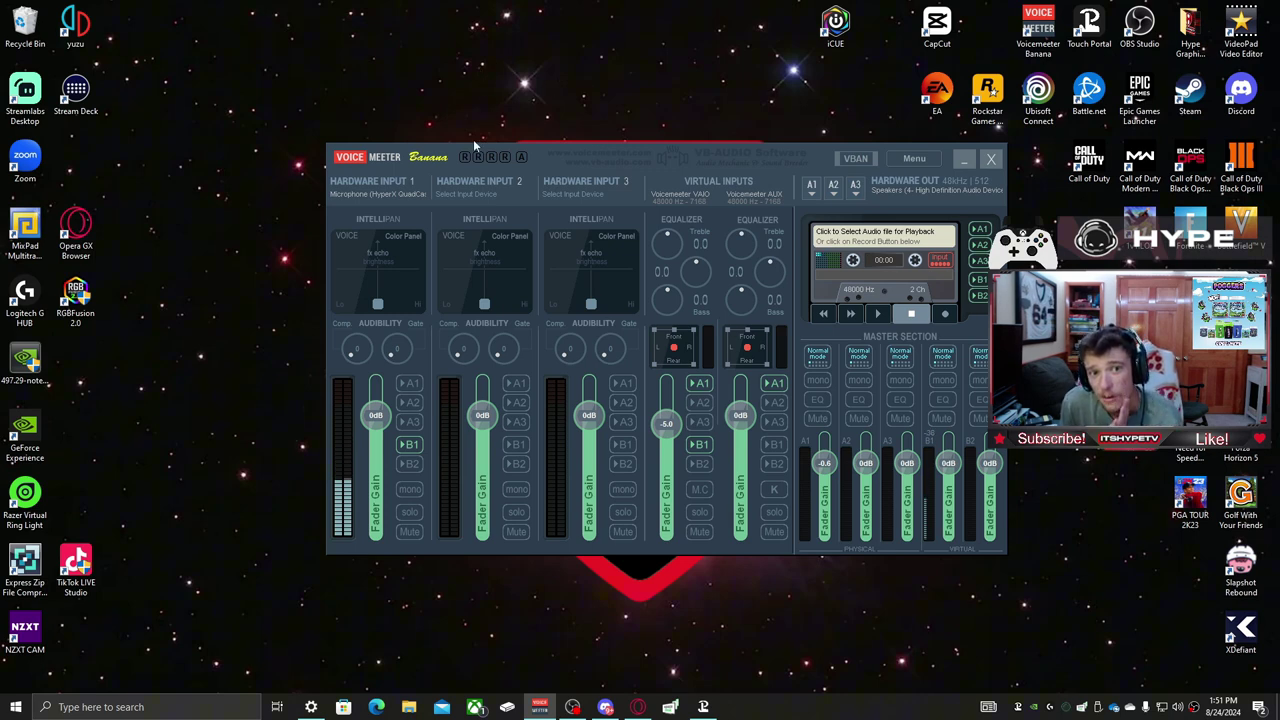
# Step: Confirm Hardware Input 1 is the HyperX QuadCast microphone, then move the VoiceMeeter window left
pyautogui.click(395, 196)
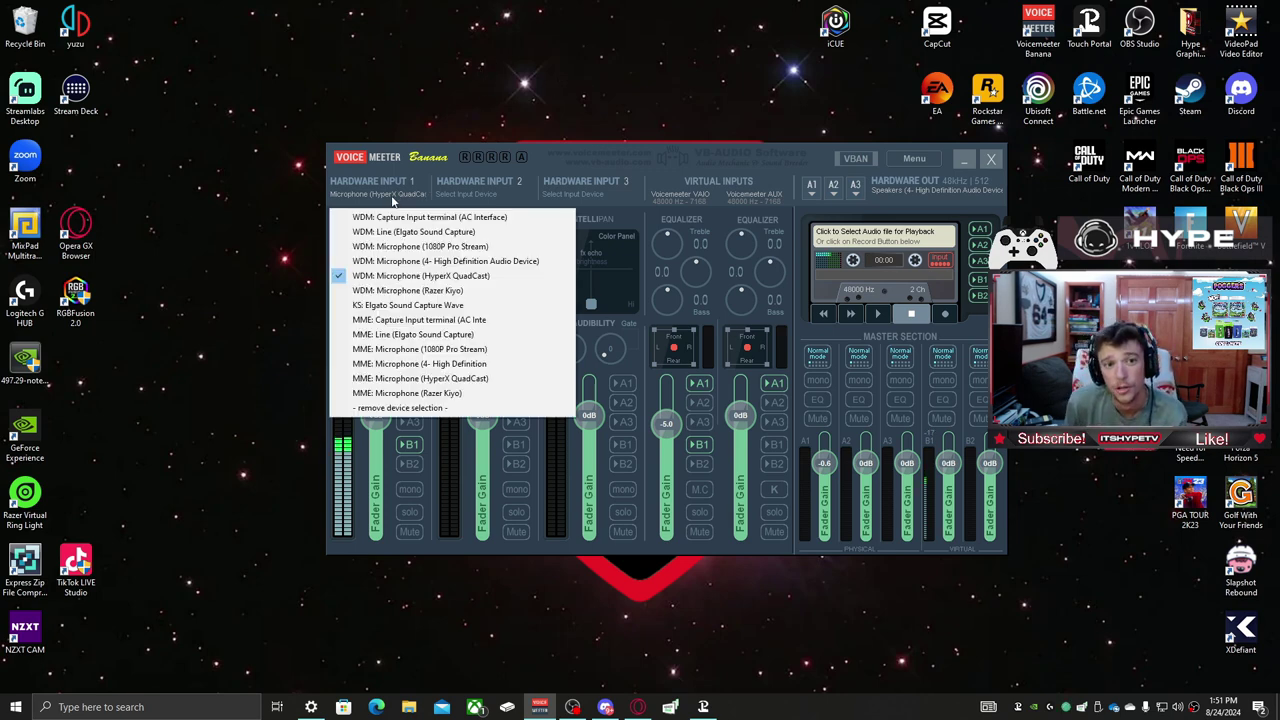
pyautogui.click(474, 88)
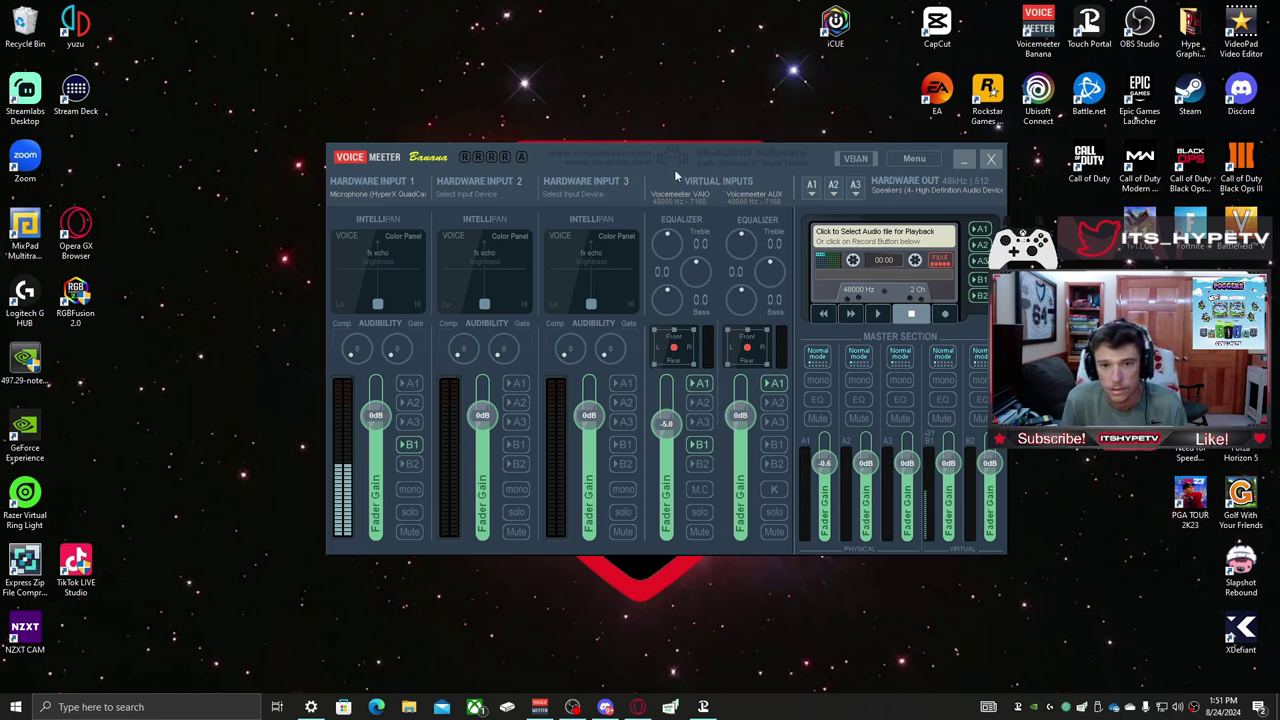
pyautogui.moveTo(652, 178); pyautogui.dragTo(567, 170)
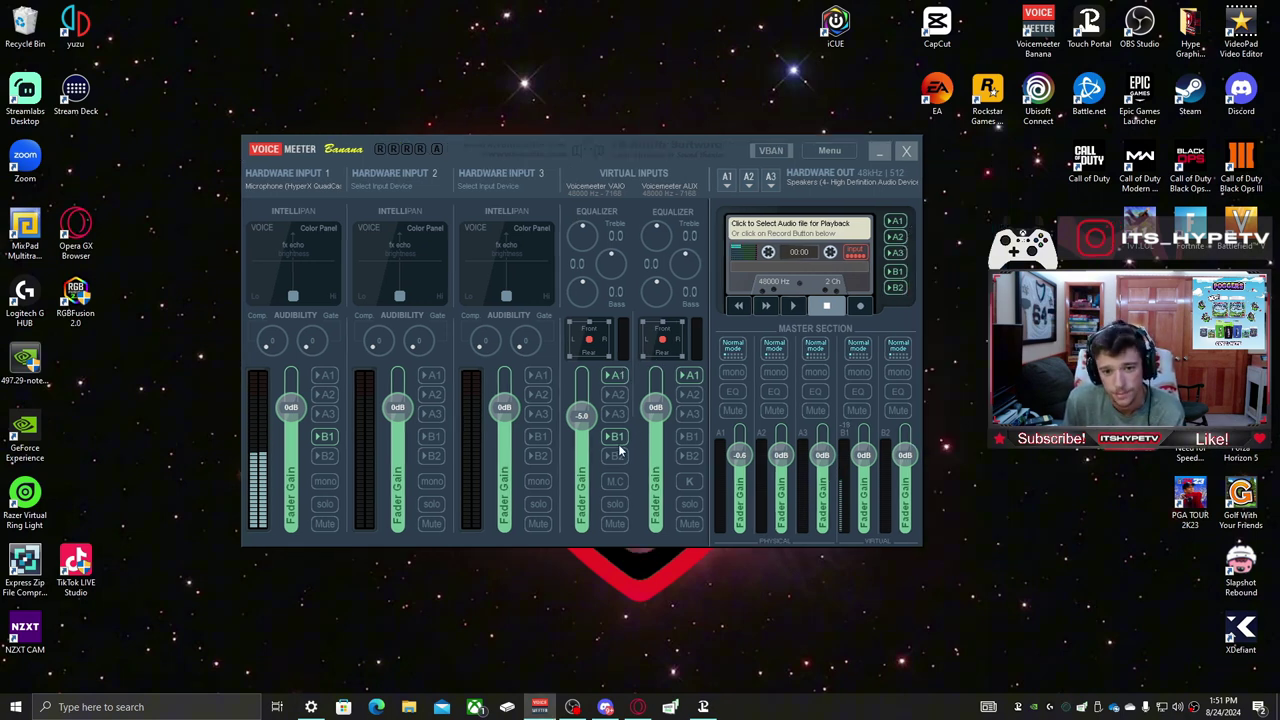
# Step: Leave Speakers (4- High Definition Audio Device) unchanged as the A1 output device
pyautogui.click(728, 183)
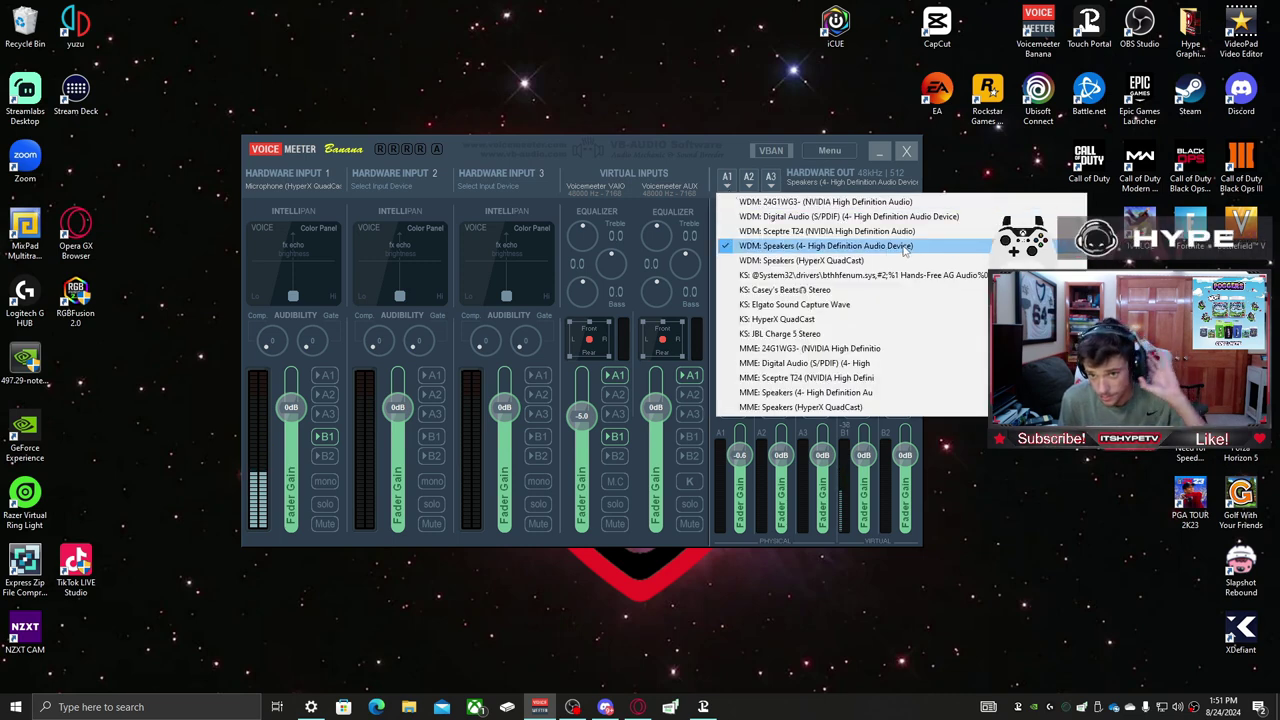
pyautogui.click(996, 534)
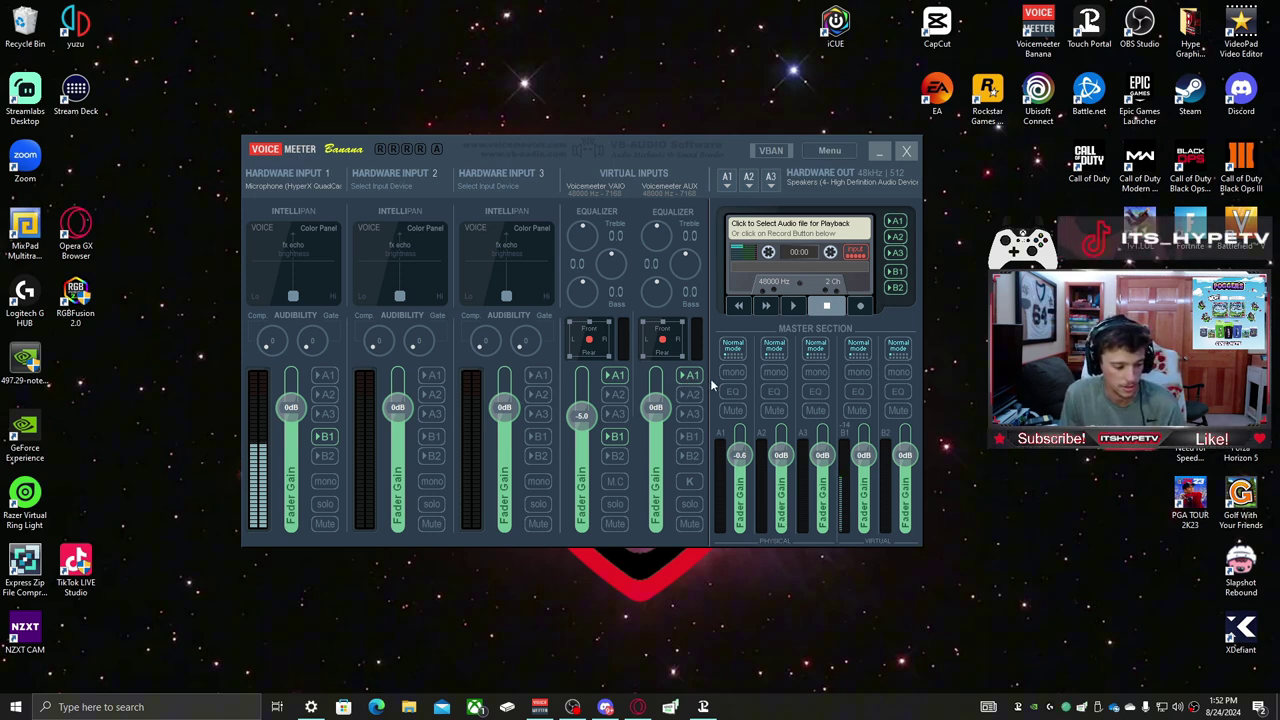
pyautogui.hotkey('alt', 'Tab')
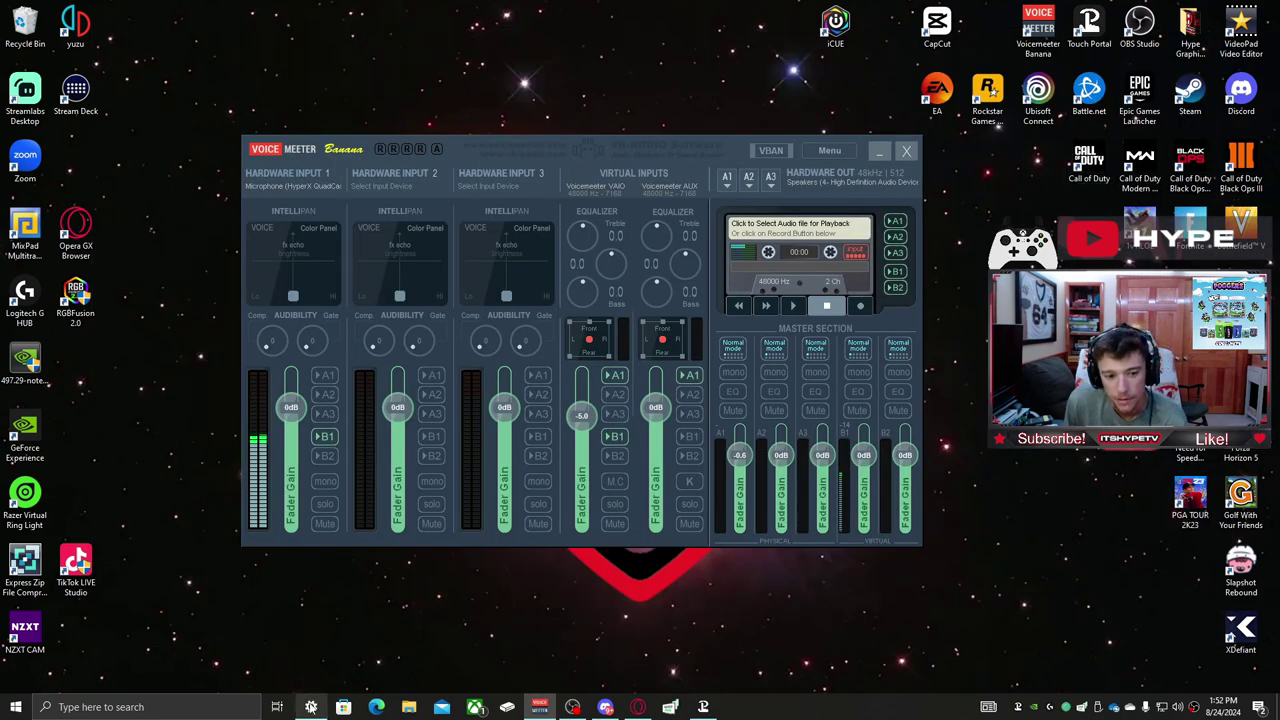
# Step: In app volume preferences, set master output to VoiceMeeter Aux Input and master input to VoiceMeeter Output
pyautogui.click(311, 706)
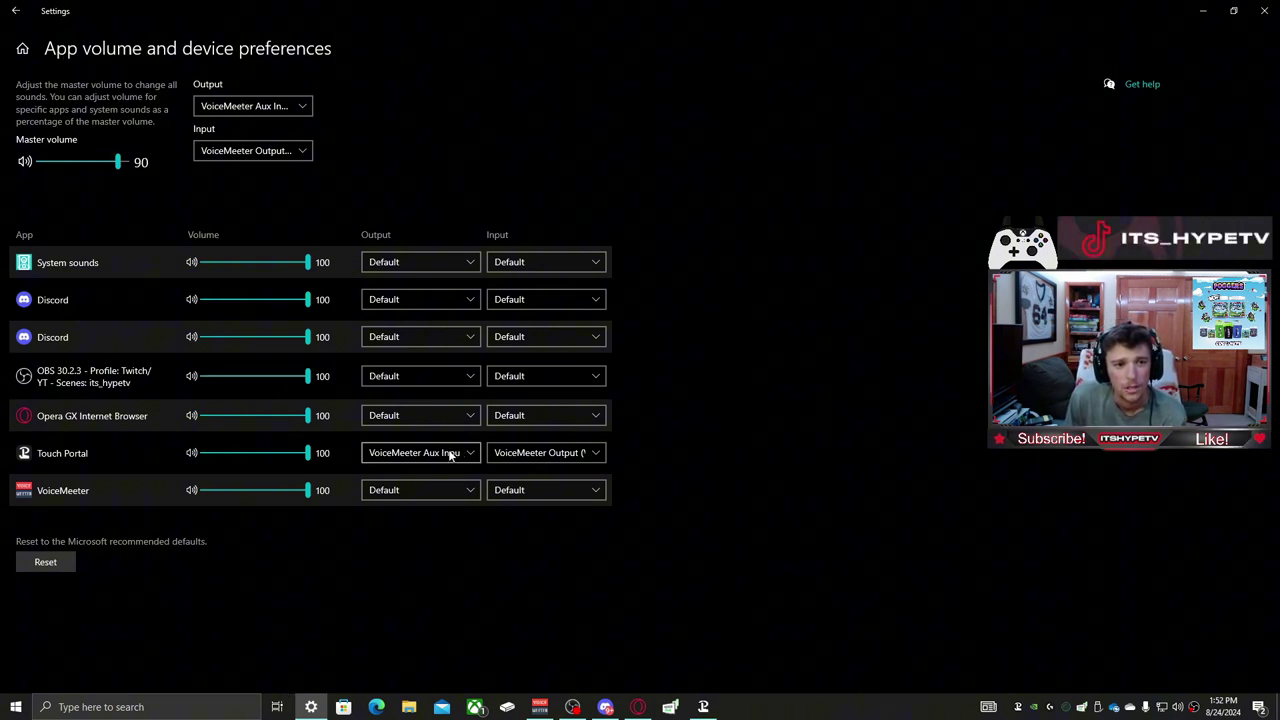
pyautogui.click(280, 107)
pyautogui.click(309, 107)
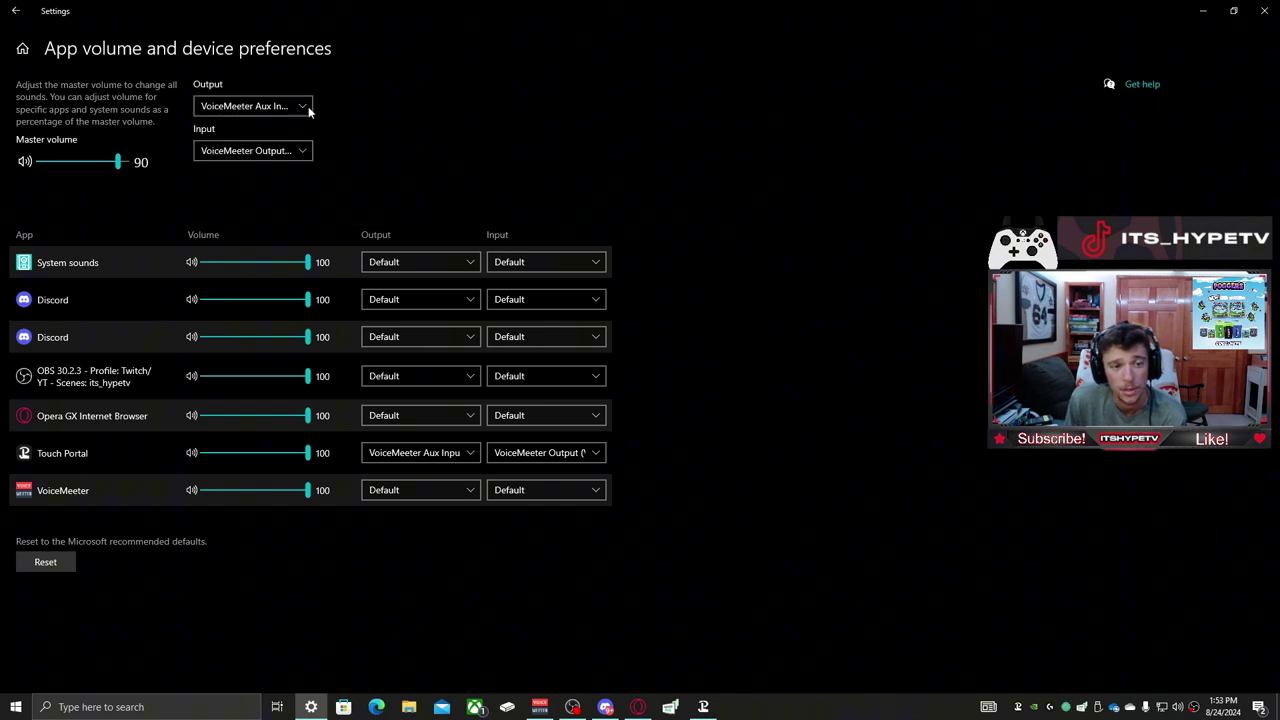
pyautogui.click(286, 152)
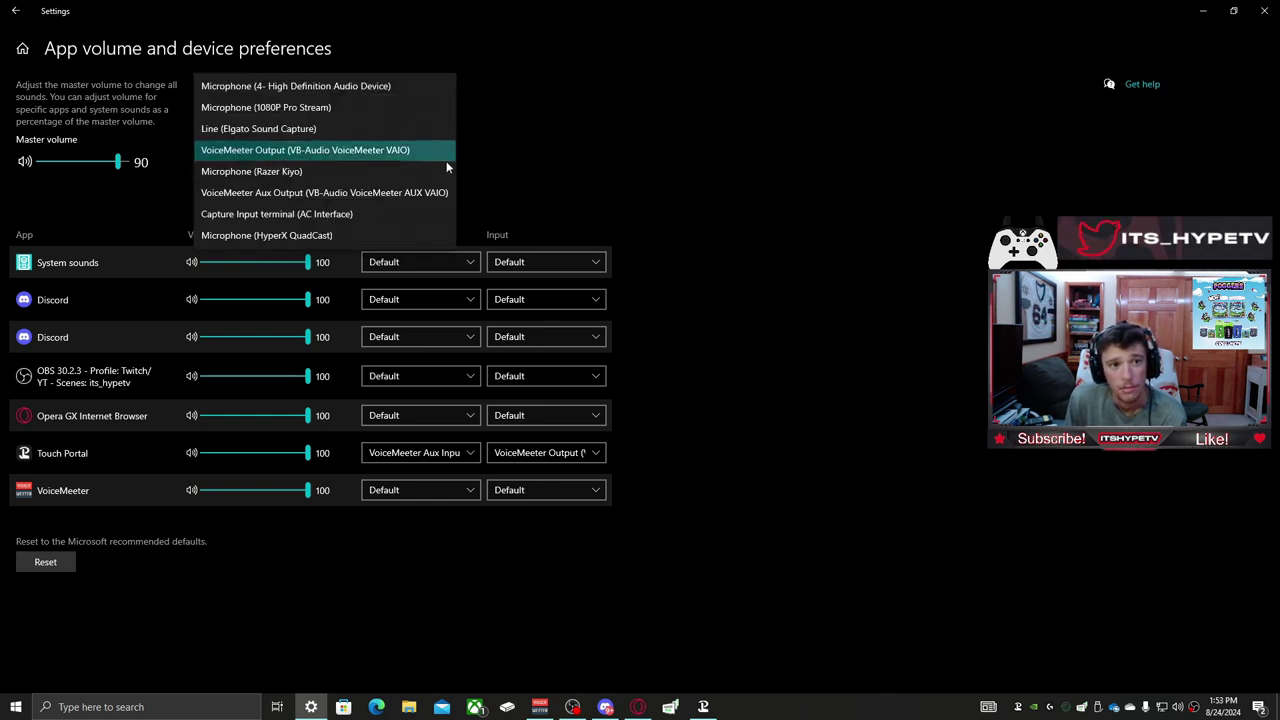
pyautogui.click(316, 152)
pyautogui.click(308, 106)
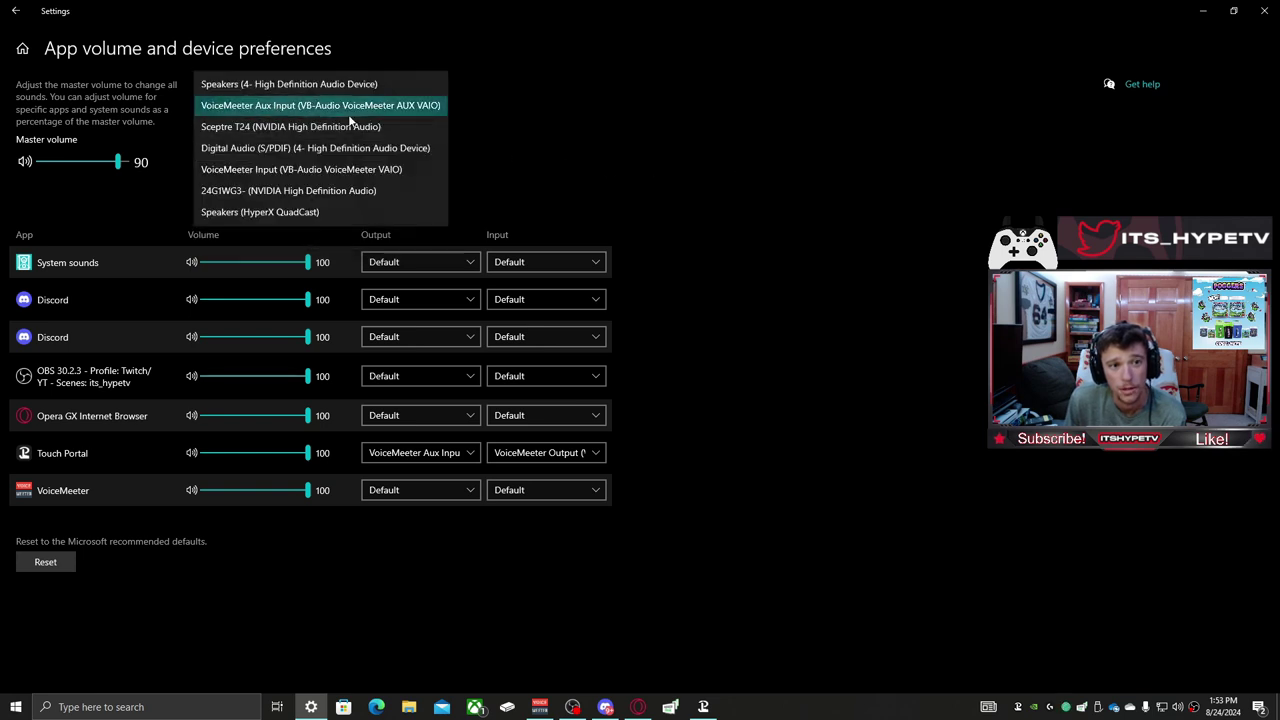
pyautogui.click(548, 128)
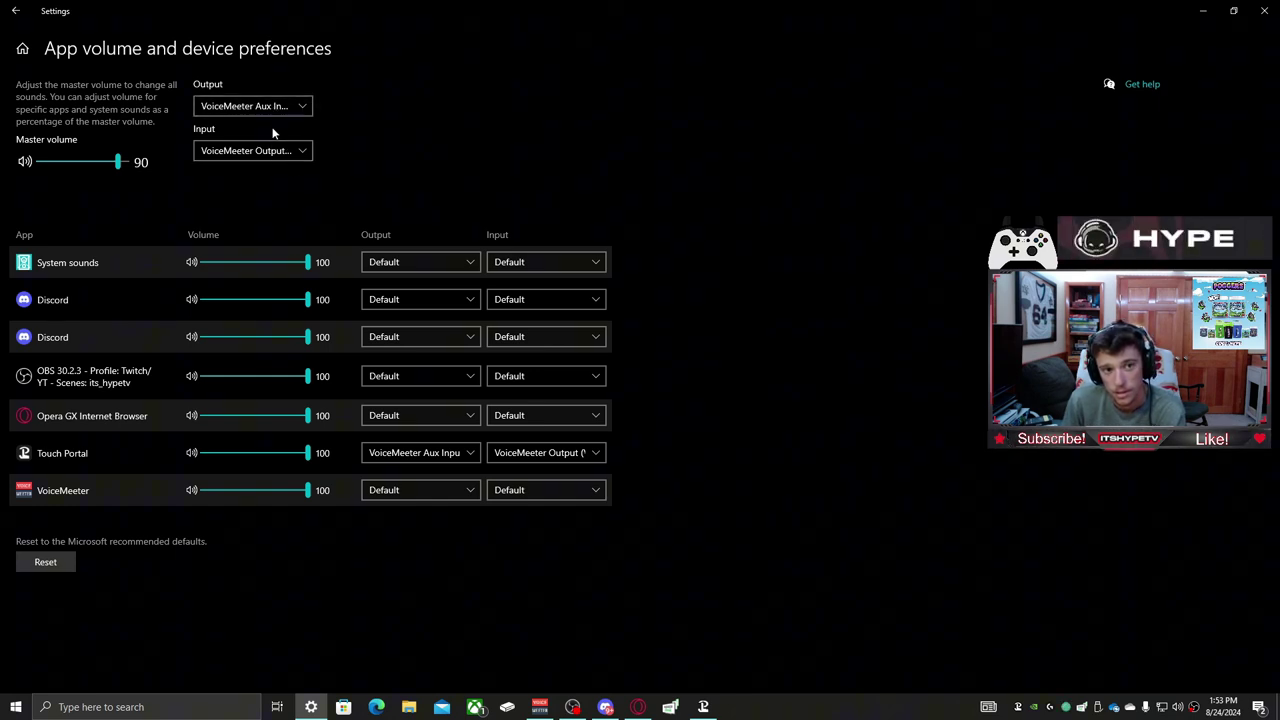
# Step: Set Touch Portal's output device to VoiceMeeter Input (VB-Audio VoiceMeeter VAIO) in the per-app sound list
pyautogui.click(428, 458)
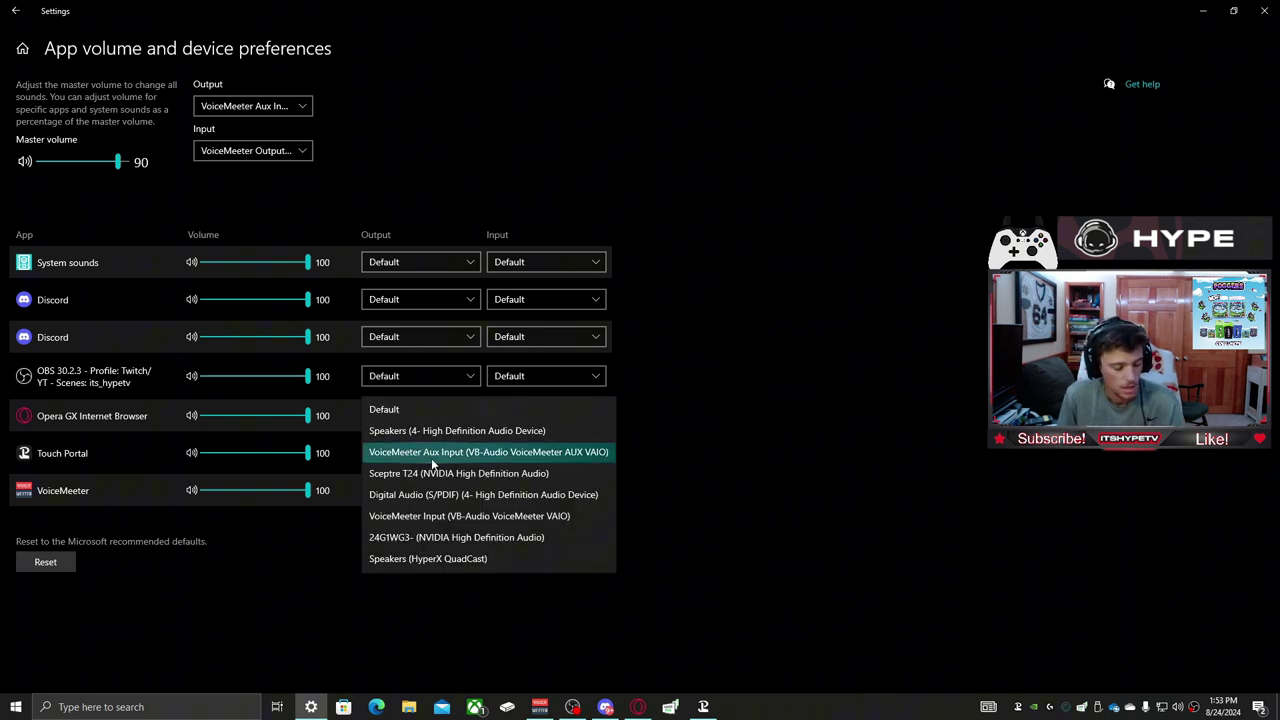
pyautogui.click(451, 517)
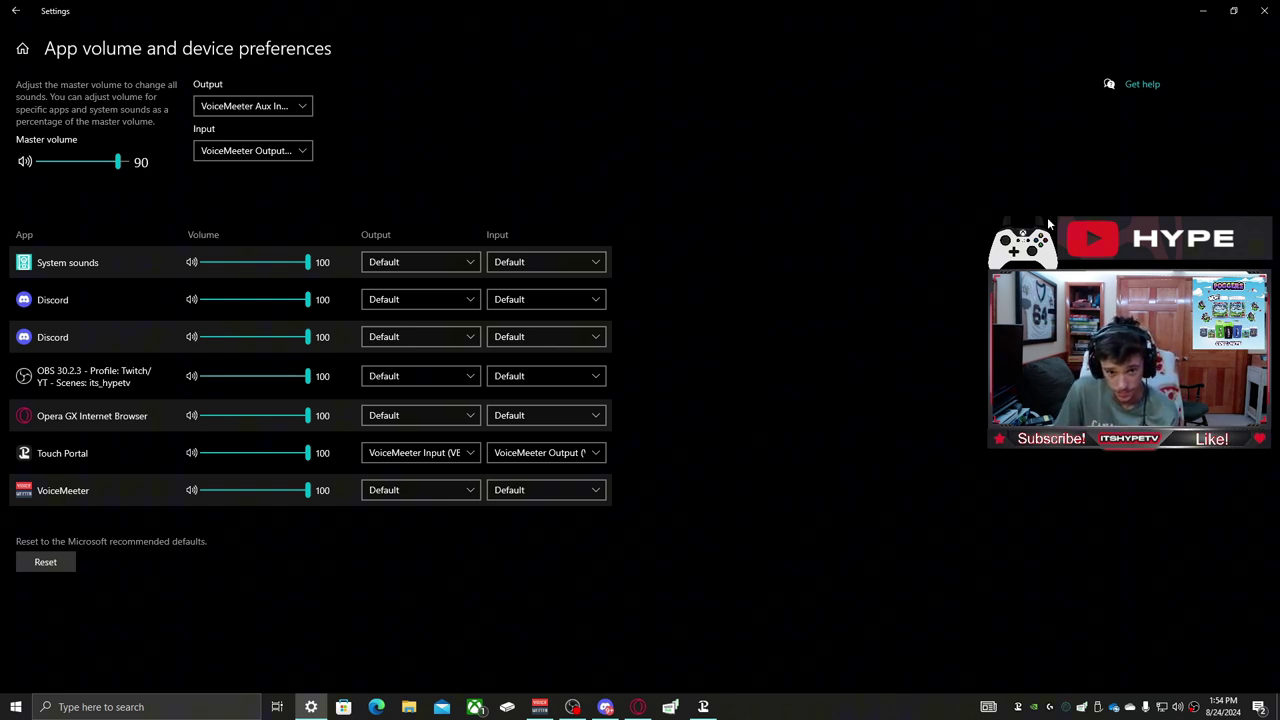
pyautogui.click(453, 453)
pyautogui.click(433, 392)
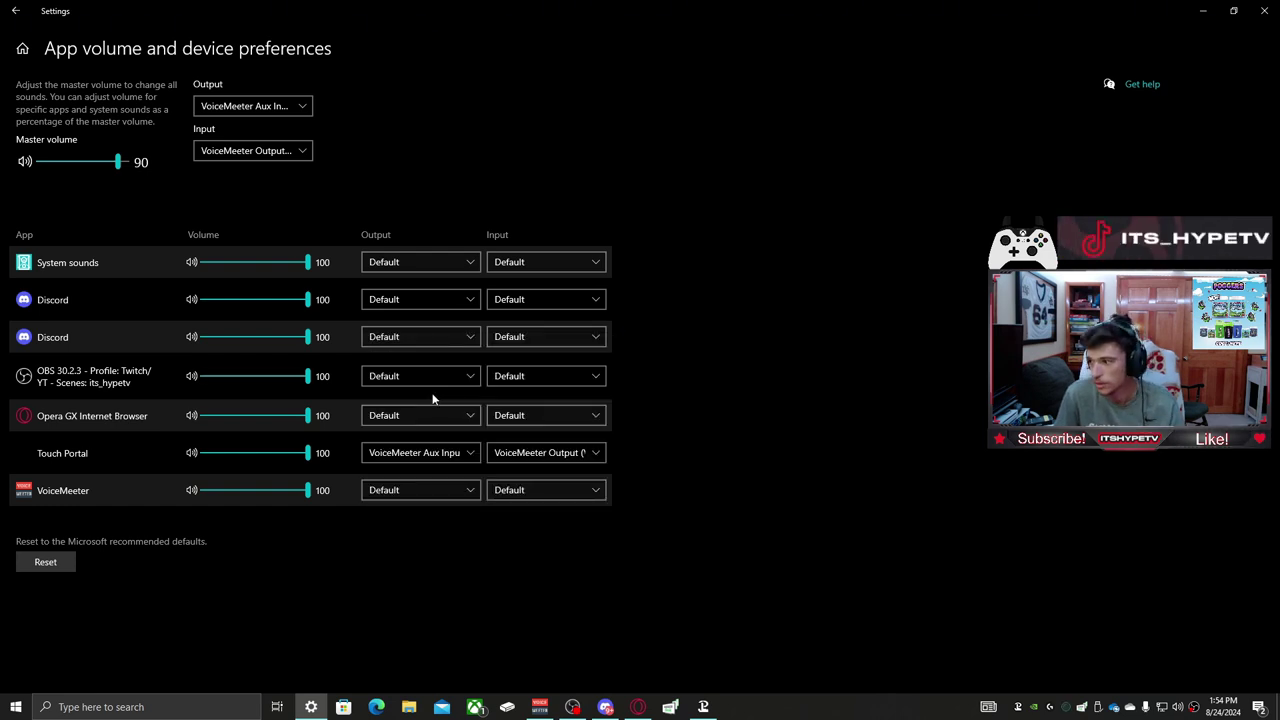
pyautogui.click(426, 452)
pyautogui.click(460, 515)
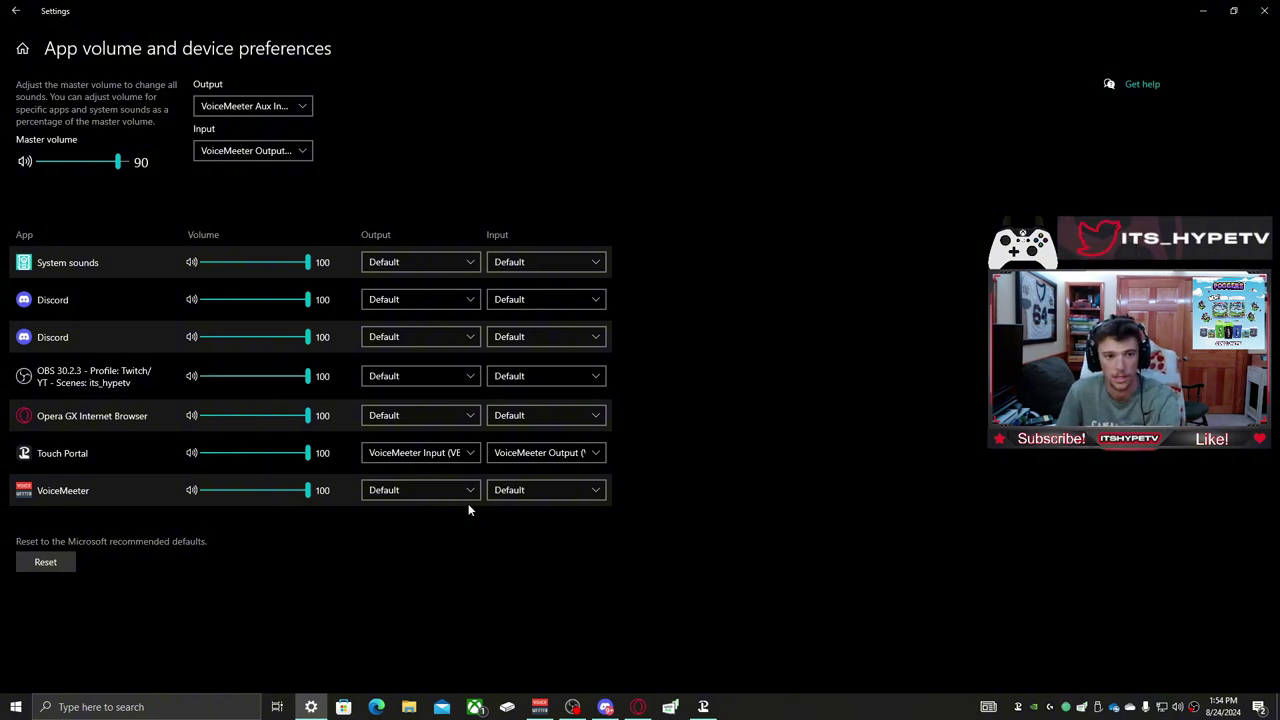
# Step: Close the Windows sound settings to reveal the VoiceMeeter Banana mixer
pyautogui.click(1265, 8)
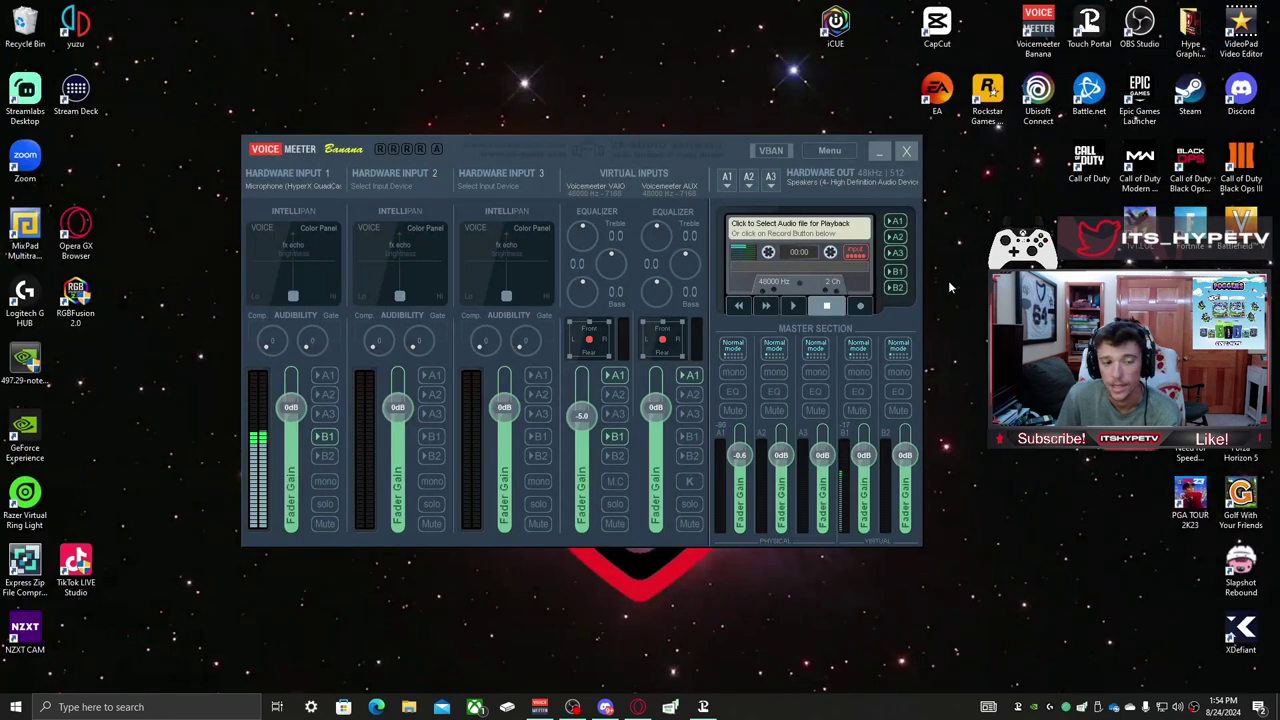